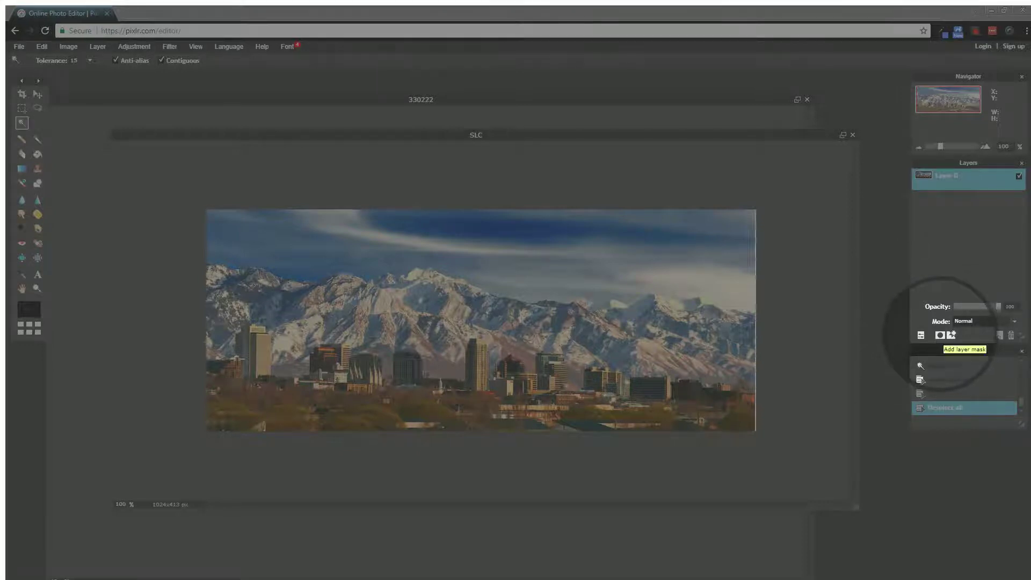
Add a layer mask hiding the whole photo and brush two crossing diagonal bands into view
{"action": "left_click", "coordinate": [940, 335]}
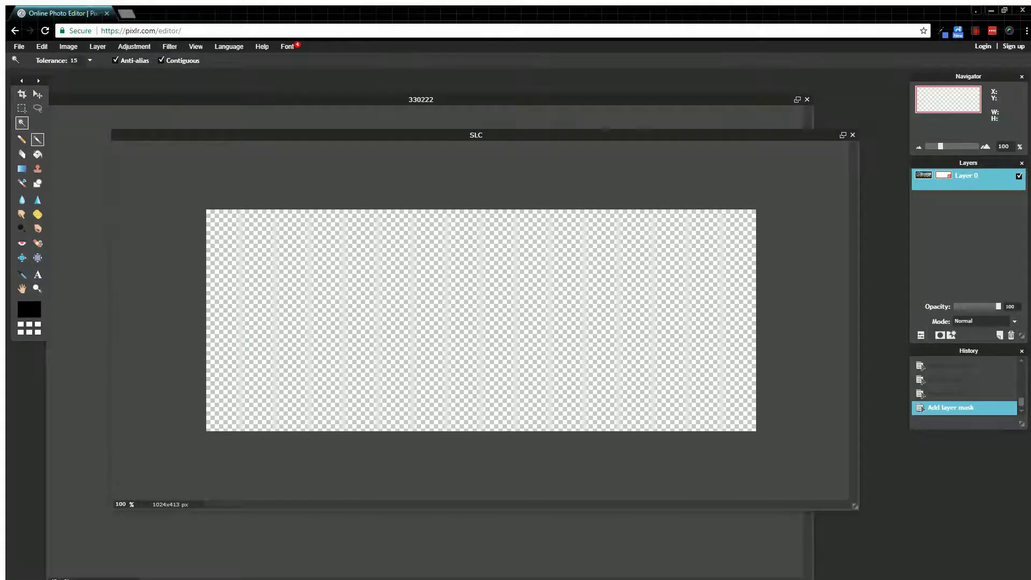
{"action": "left_click", "coordinate": [37, 139]}
{"action": "mouse_move", "coordinate": [207, 211]}
{"action": "left_mouse_down"}
{"action": "mouse_move", "coordinate": [705, 388]}
{"action": "mouse_move", "coordinate": [759, 420]}
{"action": "mouse_move", "coordinate": [794, 424]}
{"action": "left_mouse_up"}
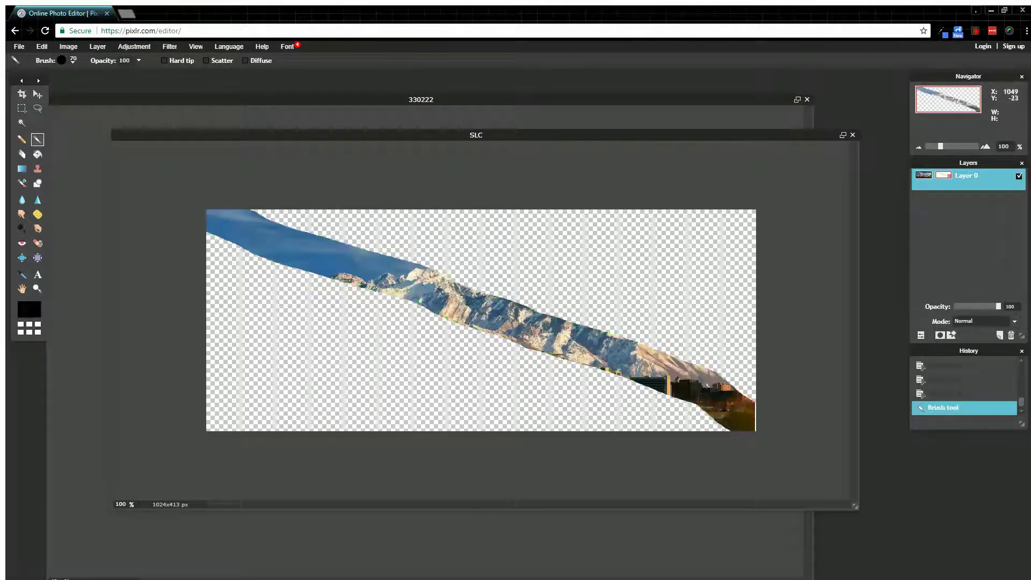
{"action": "mouse_move", "coordinate": [760, 218]}
{"action": "left_mouse_down"}
{"action": "mouse_move", "coordinate": [461, 315]}
{"action": "mouse_move", "coordinate": [179, 433]}
{"action": "left_mouse_up"}
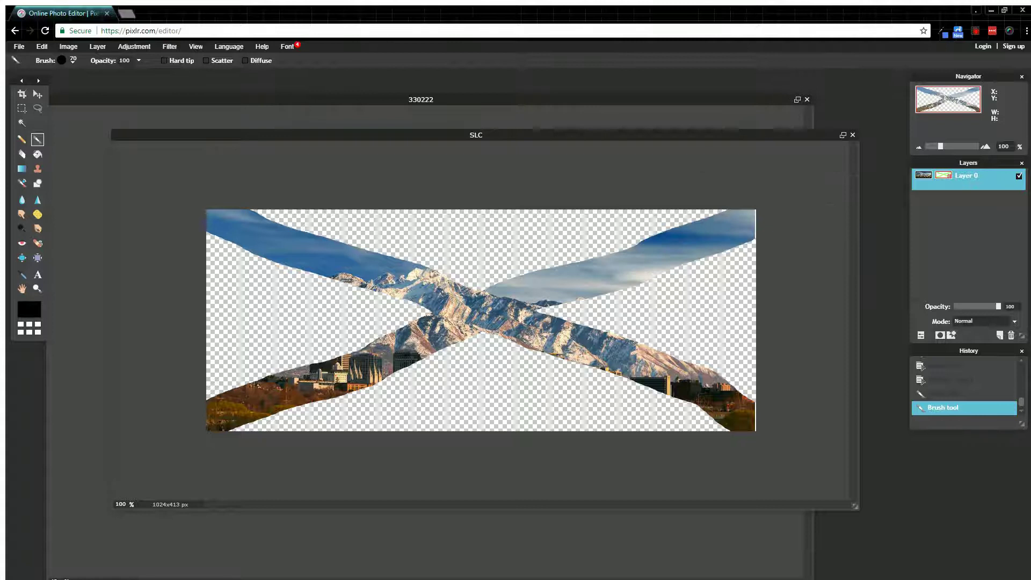
Reveal a vertical strip through the middle plus round spots on the left and right
{"action": "left_click_drag", "start_coordinate": [472, 220], "coordinate": [456, 424]}
{"action": "left_click", "coordinate": [263, 318]}
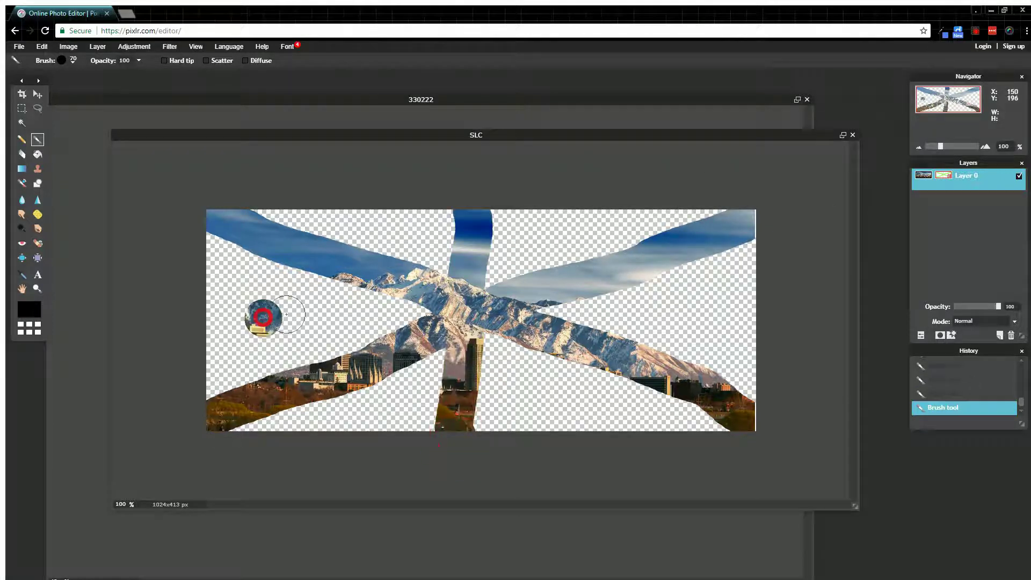
{"action": "left_click", "coordinate": [694, 316]}
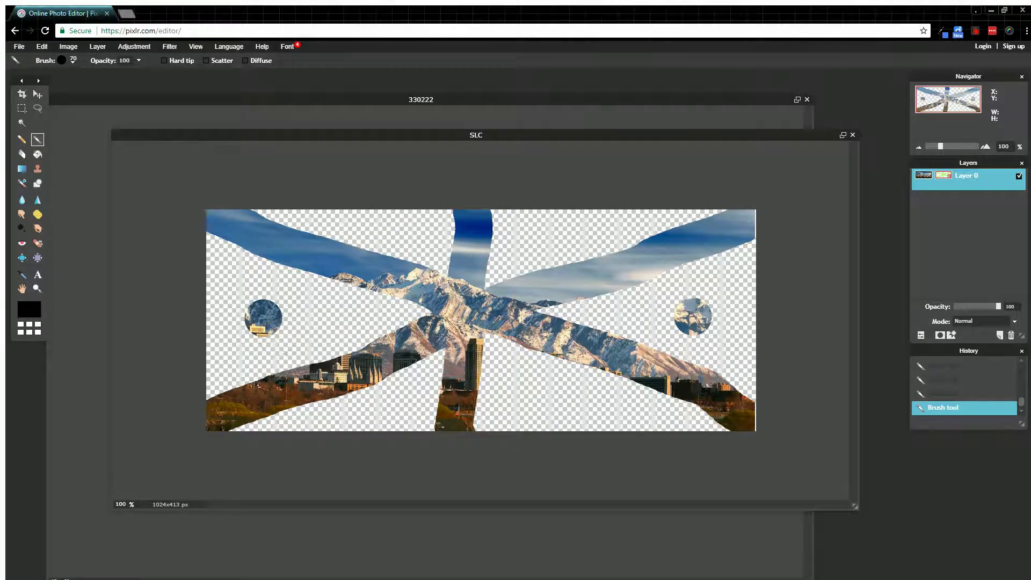
Erase gaps across all four arms of the revealed diagonal X on the mask
{"action": "left_click", "coordinate": [22, 154]}
{"action": "left_click_drag", "start_coordinate": [330, 226], "coordinate": [325, 268]}
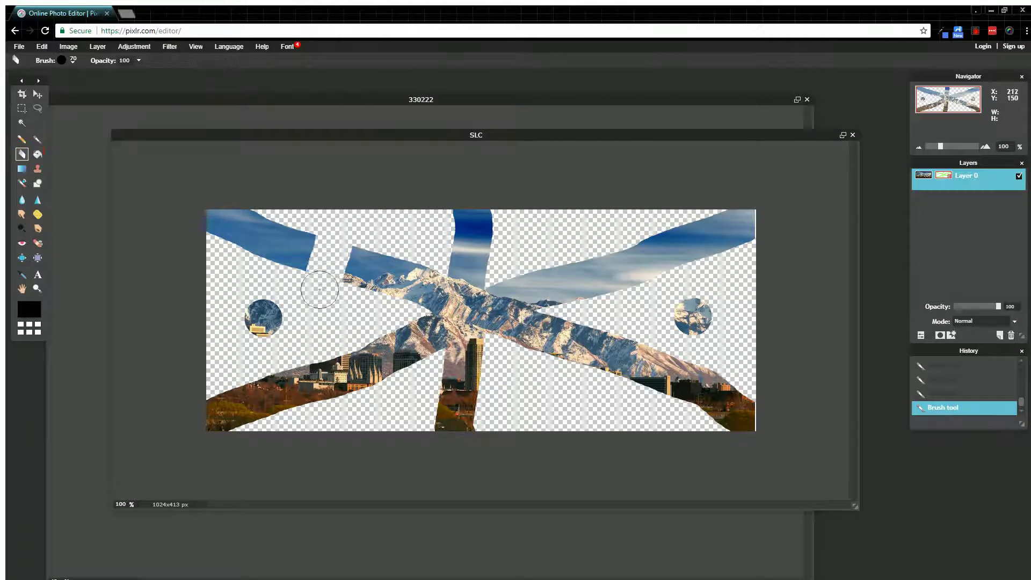
{"action": "left_click_drag", "start_coordinate": [333, 344], "coordinate": [368, 425]}
{"action": "left_click_drag", "start_coordinate": [597, 382], "coordinate": [641, 315]}
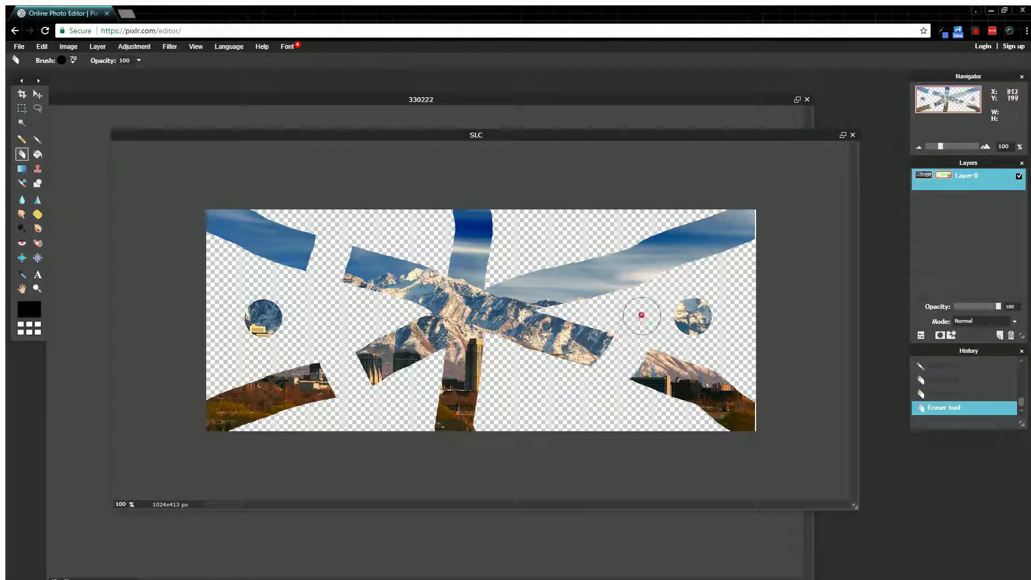
{"action": "left_click_drag", "start_coordinate": [631, 225], "coordinate": [642, 285]}
Hide part of the top band, then brush a broad swath of the photo back into view
{"action": "left_click_drag", "start_coordinate": [502, 239], "coordinate": [440, 239]}
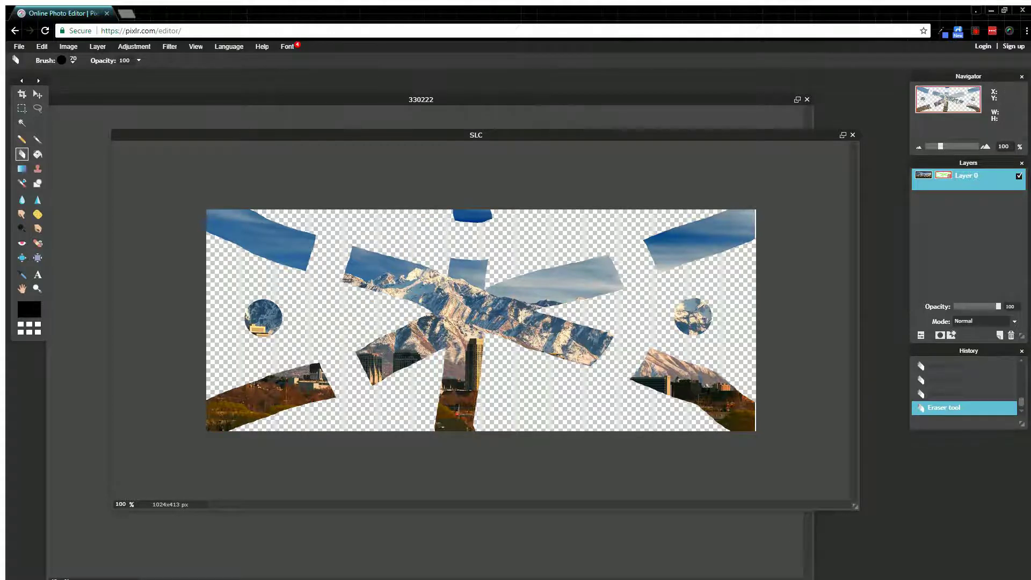
{"action": "left_click", "coordinate": [37, 139]}
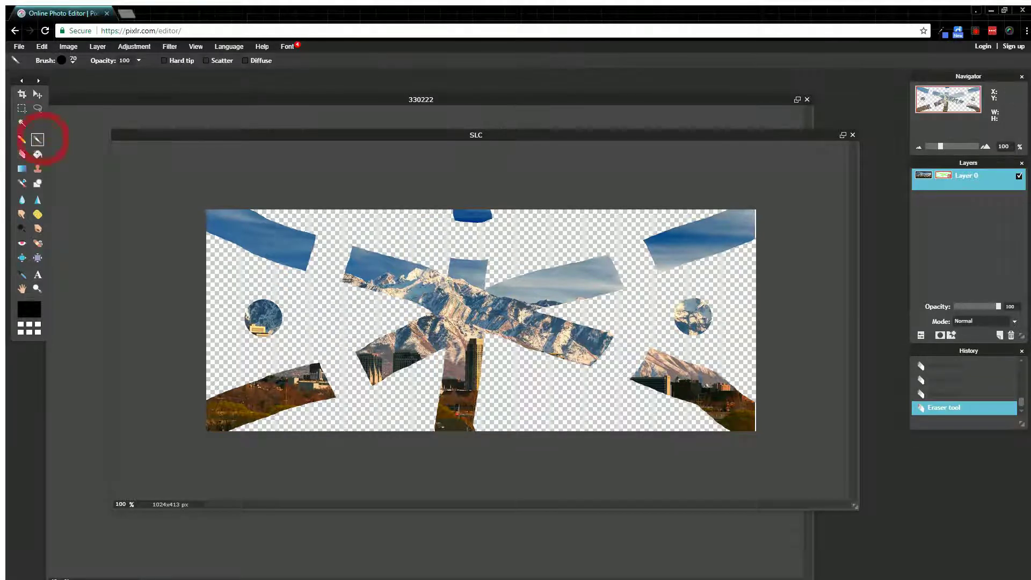
{"action": "mouse_move", "coordinate": [340, 225]}
{"action": "left_mouse_down"}
{"action": "mouse_move", "coordinate": [327, 237]}
{"action": "mouse_move", "coordinate": [349, 310]}
{"action": "mouse_move", "coordinate": [586, 414]}
{"action": "mouse_move", "coordinate": [589, 295]}
{"action": "mouse_move", "coordinate": [691, 294]}
{"action": "left_mouse_up"}
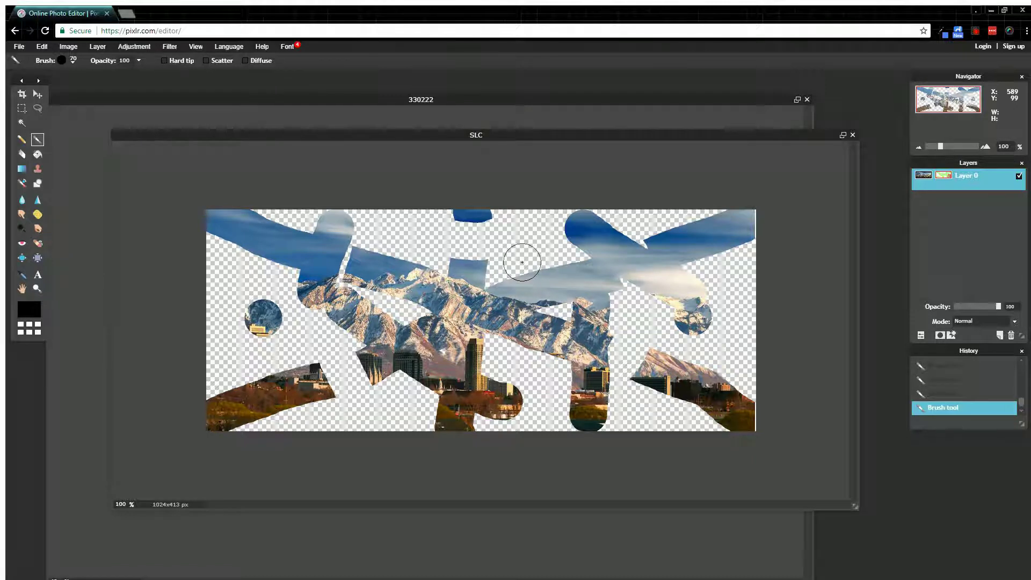
Switch between the 330222 and SLC windows, then delete Layer 0's layer mask
{"action": "left_click", "coordinate": [486, 99]}
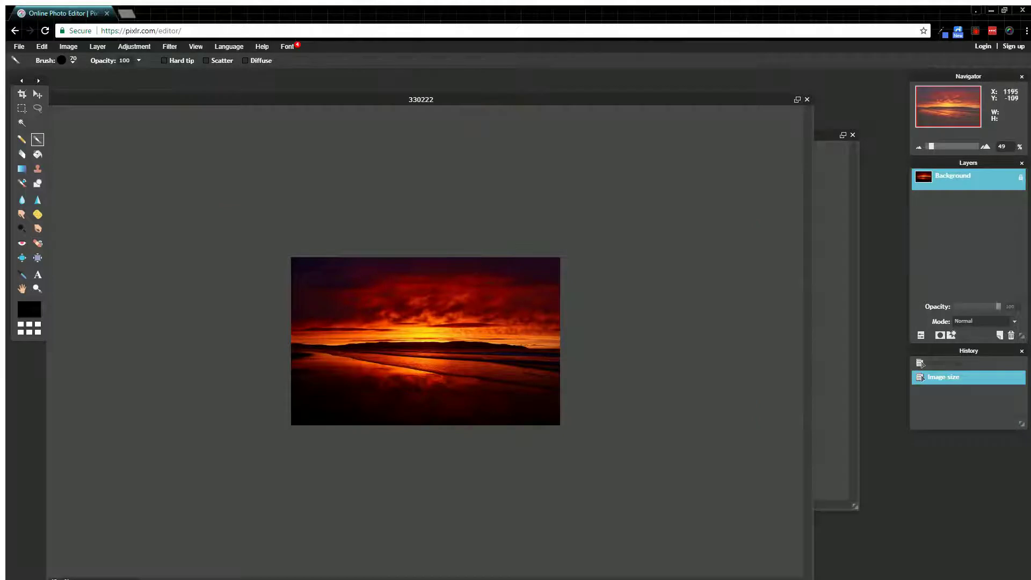
{"action": "left_click", "coordinate": [821, 134]}
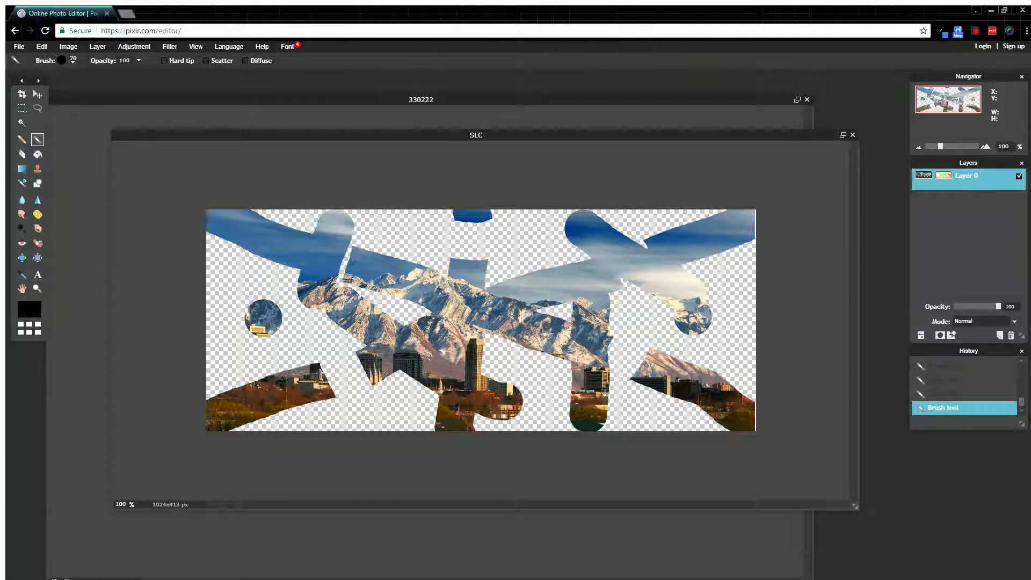
{"action": "right_click", "coordinate": [902, 179]}
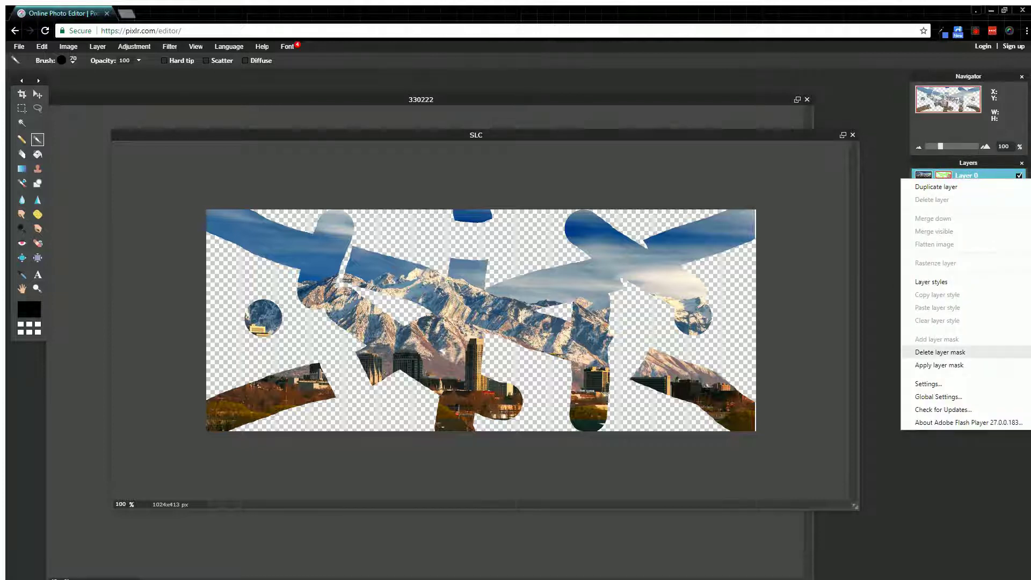
{"action": "left_click", "coordinate": [940, 352]}
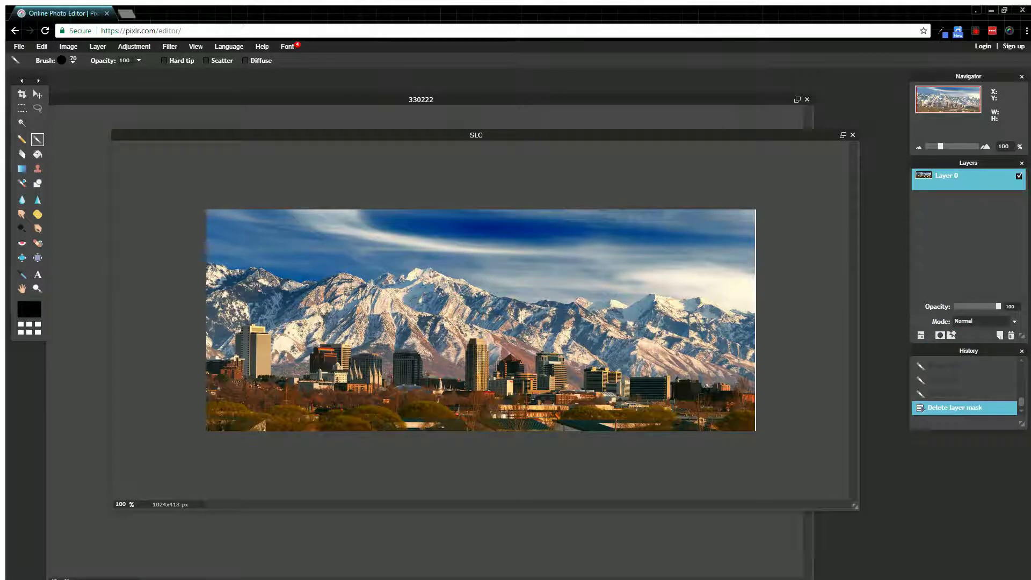
{"action": "left_click", "coordinate": [22, 123]}
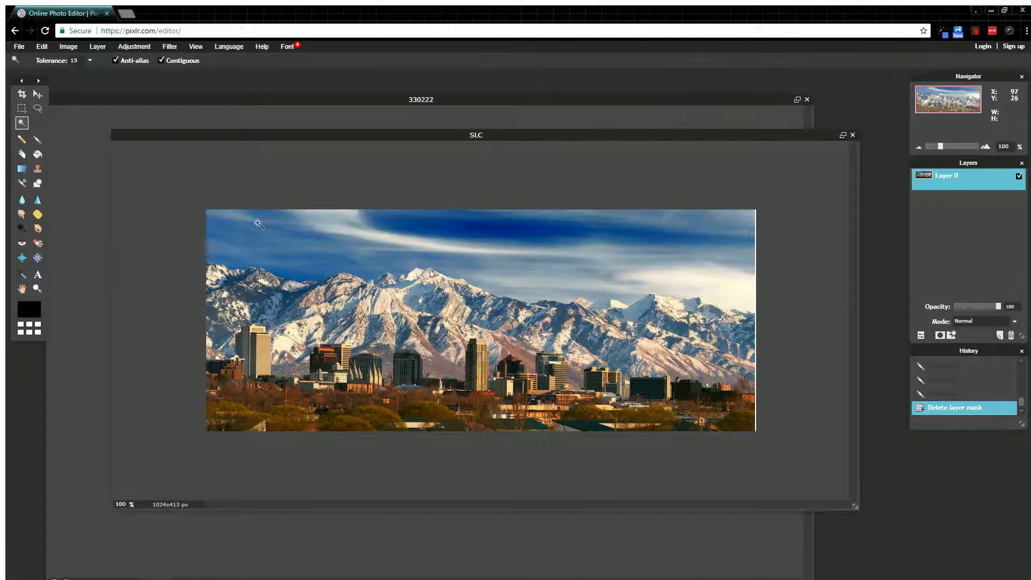
Magic-wand the sky patches at tolerance 15, left to right, until all sky down to the ridge is selected
{"action": "left_click", "coordinate": [263, 240]}
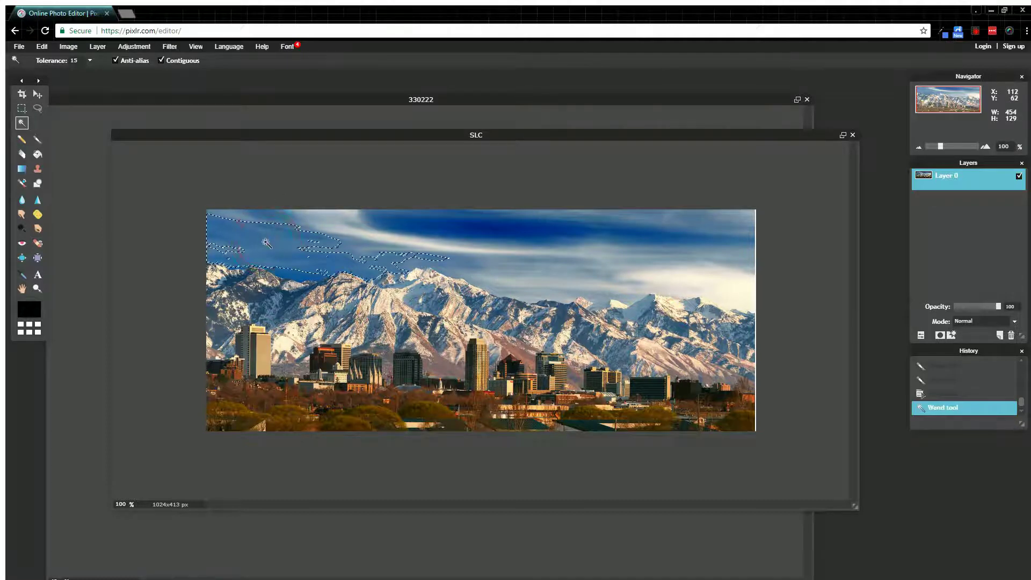
{"action": "left_click", "coordinate": [287, 271], "text": "shift"}
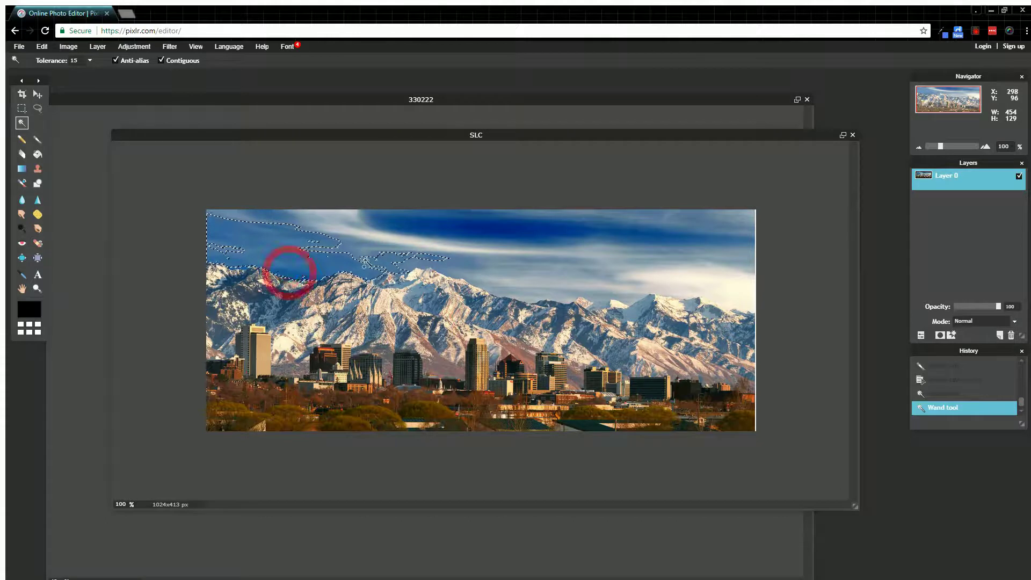
{"action": "left_click", "coordinate": [417, 225], "text": "shift"}
{"action": "left_click", "coordinate": [485, 273], "text": "shift"}
{"action": "left_click", "coordinate": [602, 293], "text": "shift"}
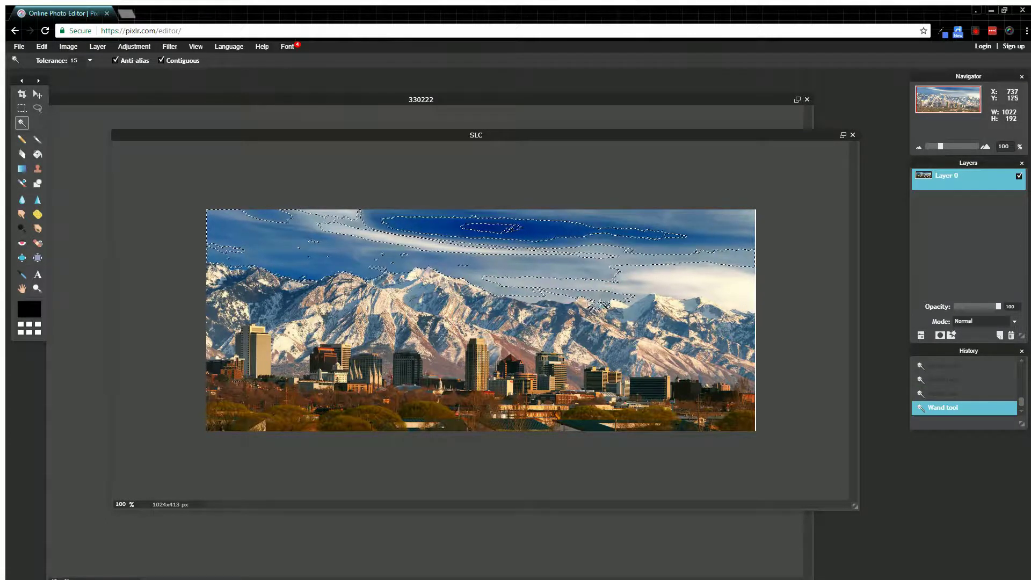
{"action": "left_click", "coordinate": [561, 294], "text": "shift"}
{"action": "left_click", "coordinate": [714, 294], "text": "shift"}
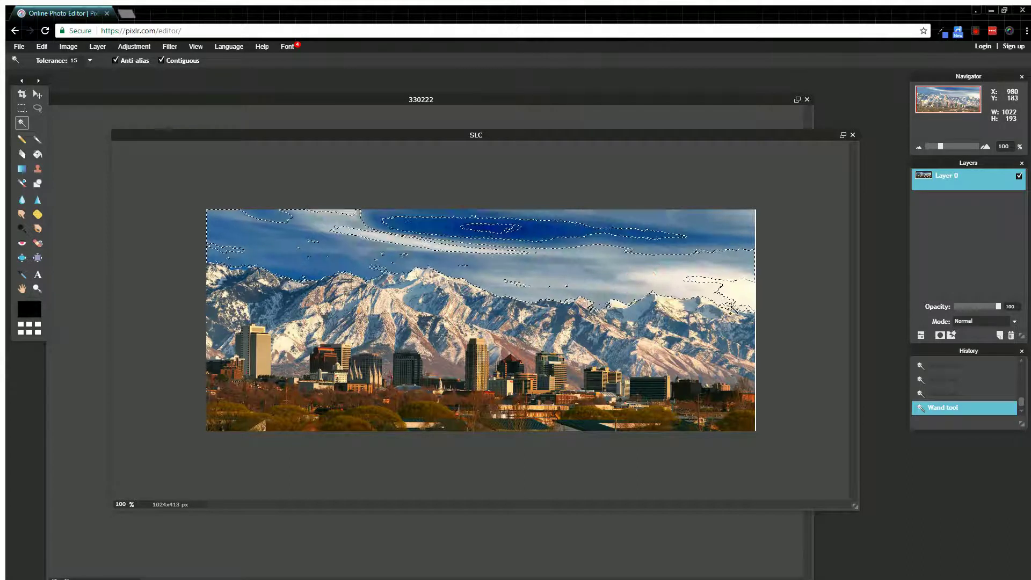
{"action": "left_click", "coordinate": [732, 307], "text": "shift"}
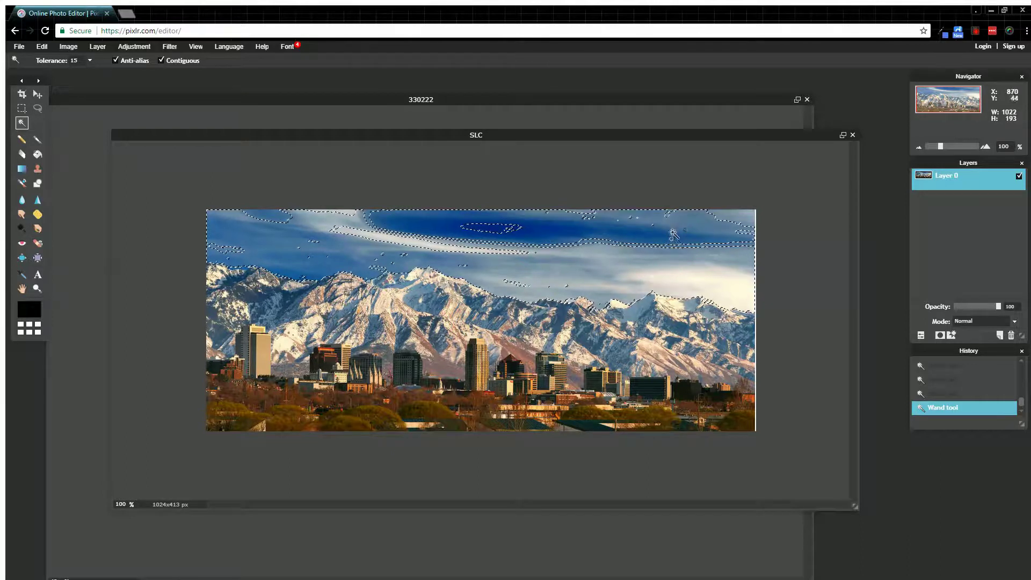
{"action": "left_click", "coordinate": [643, 244], "text": "shift"}
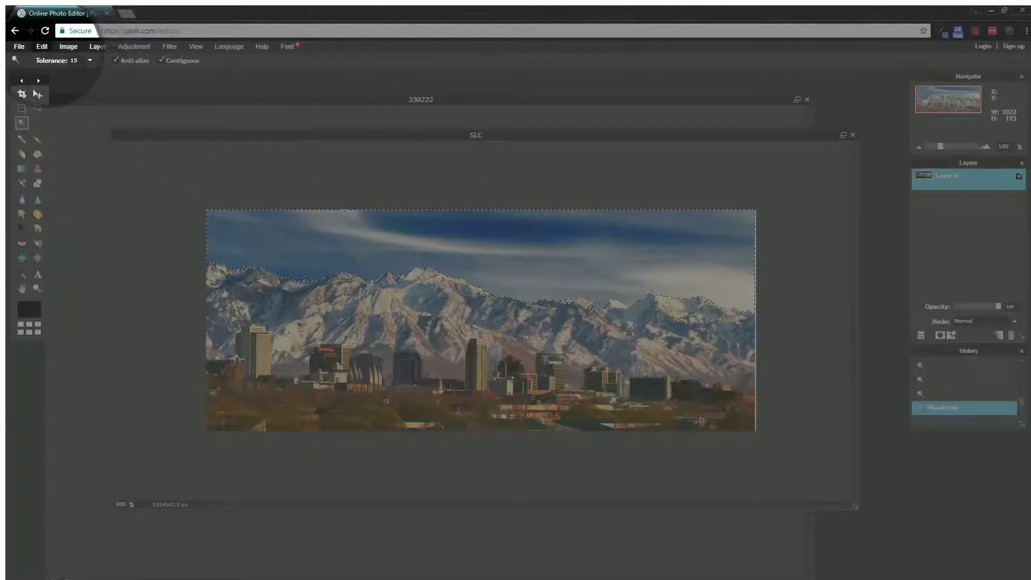
Use Edit > Invert selection so the mountains and city are selected instead of the sky
{"action": "left_click", "coordinate": [42, 47]}
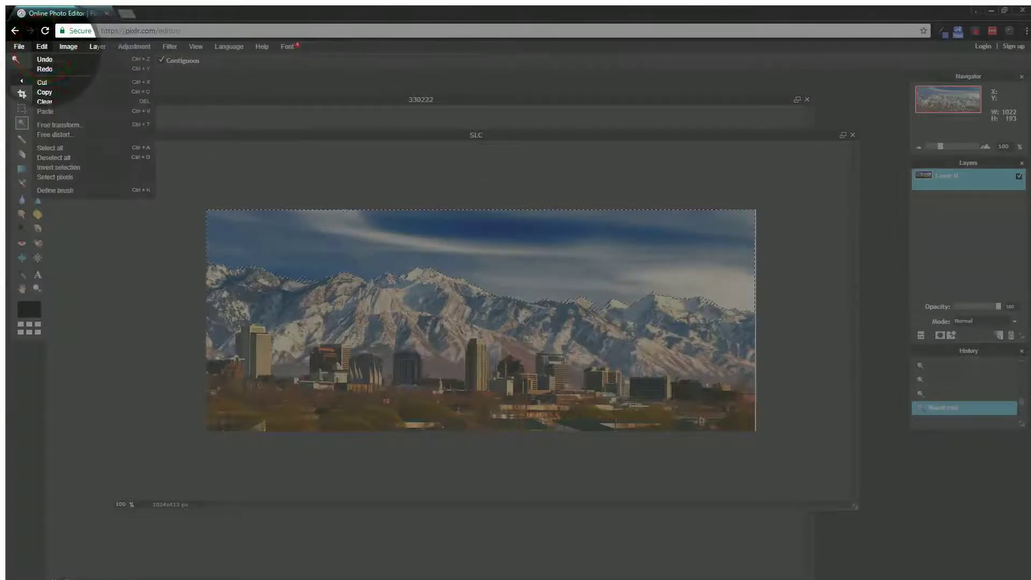
{"action": "left_click", "coordinate": [70, 167]}
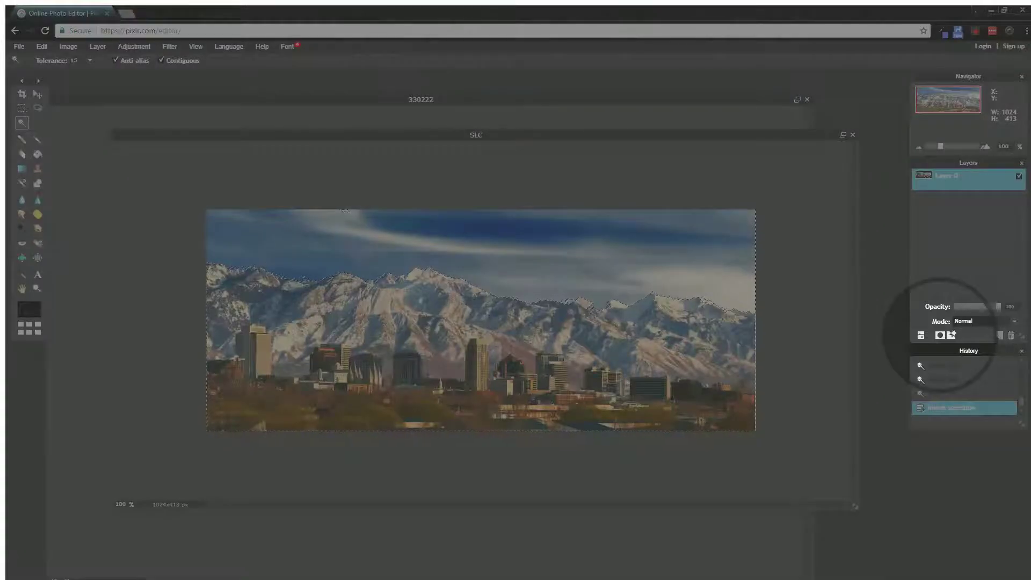
Add a layer mask that hides the sky, then clear the selection
{"action": "left_click", "coordinate": [939, 335]}
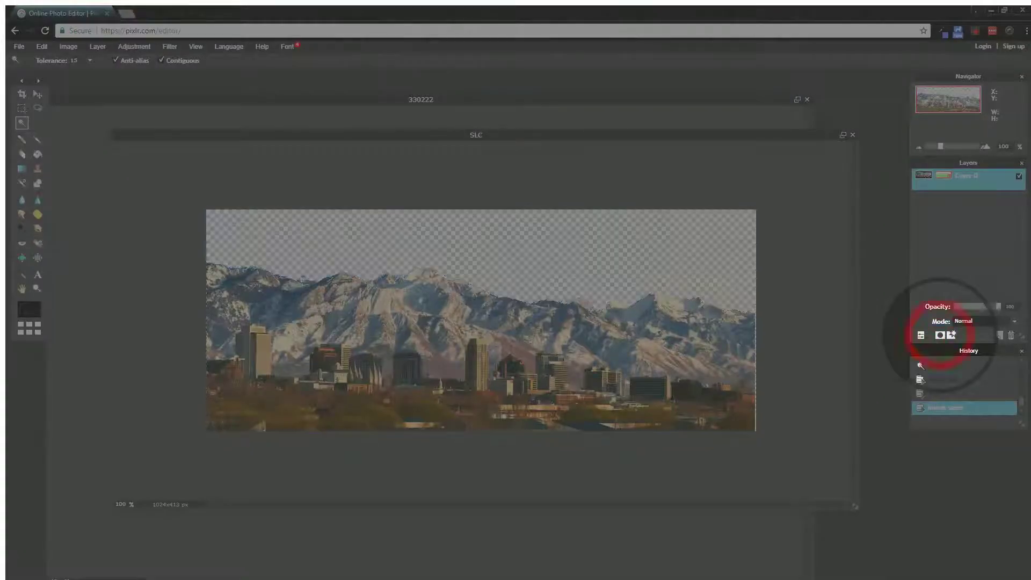
{"action": "key", "text": "ctrl+d"}
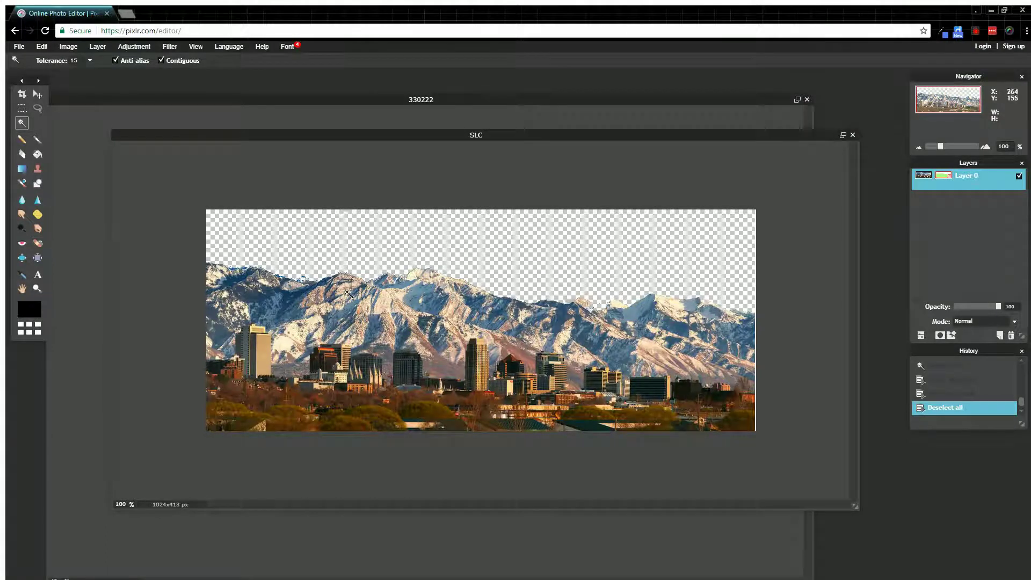
{"action": "scroll", "coordinate": [479, 495], "scroll_direction": "up", "scroll_amount": 5}
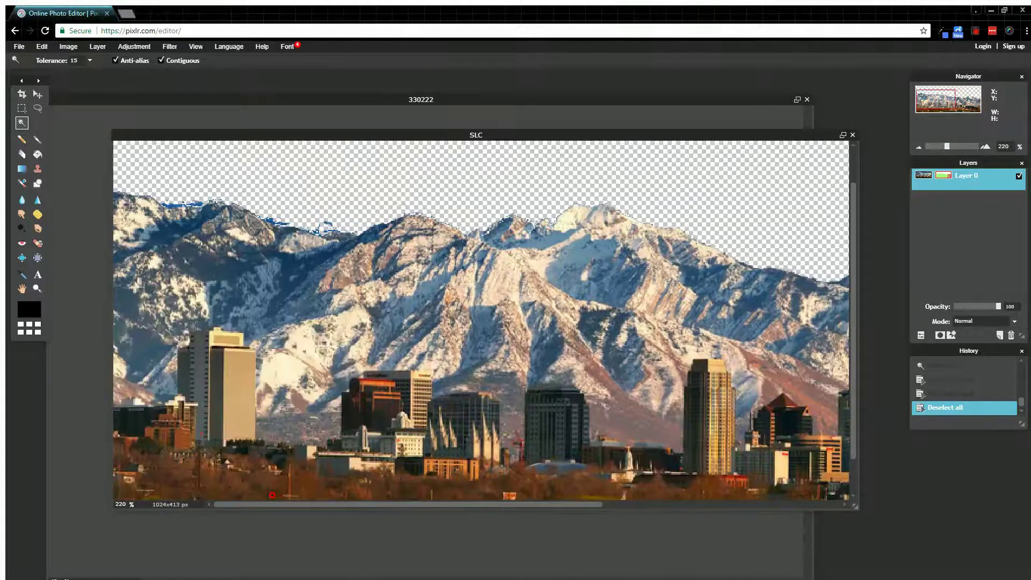
Zoom in and pick the 15 brush size preset for touching up the ridge
{"action": "key", "text": "e"}
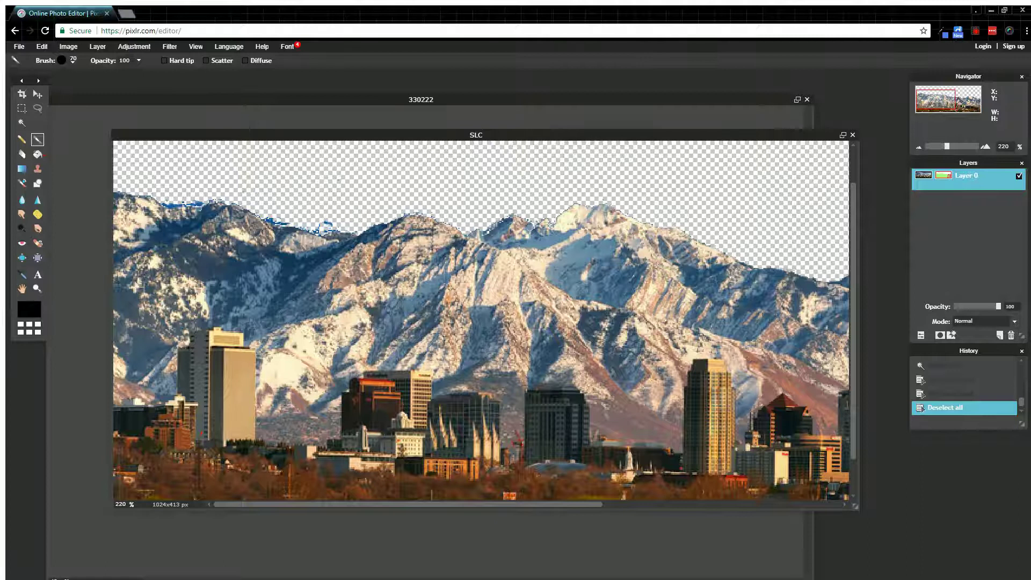
{"action": "left_click", "coordinate": [73, 60]}
{"action": "left_click", "coordinate": [122, 85]}
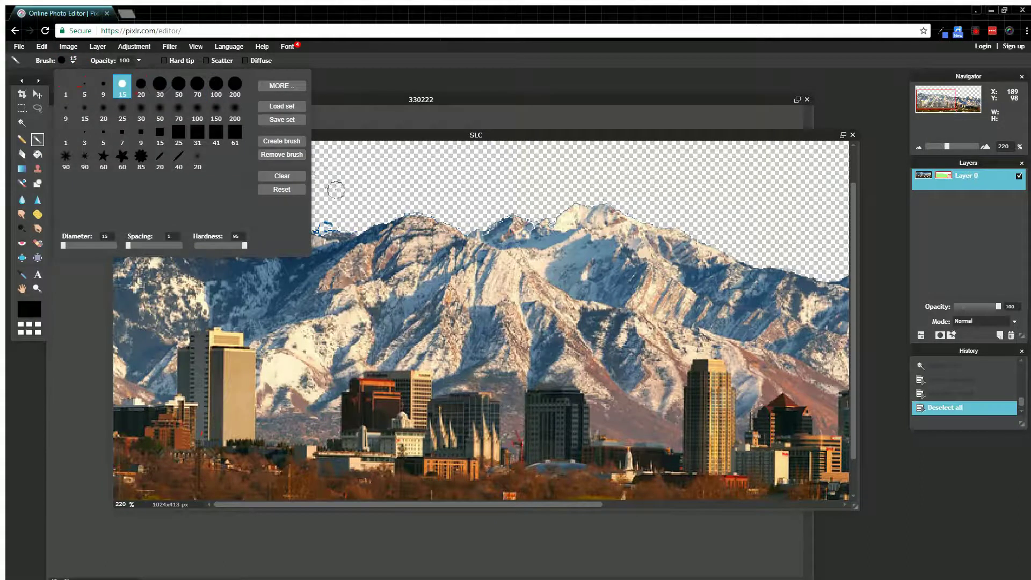
{"action": "scroll", "coordinate": [336, 189], "scroll_direction": "up", "scroll_amount": 2}
{"action": "left_click", "coordinate": [371, 154]}
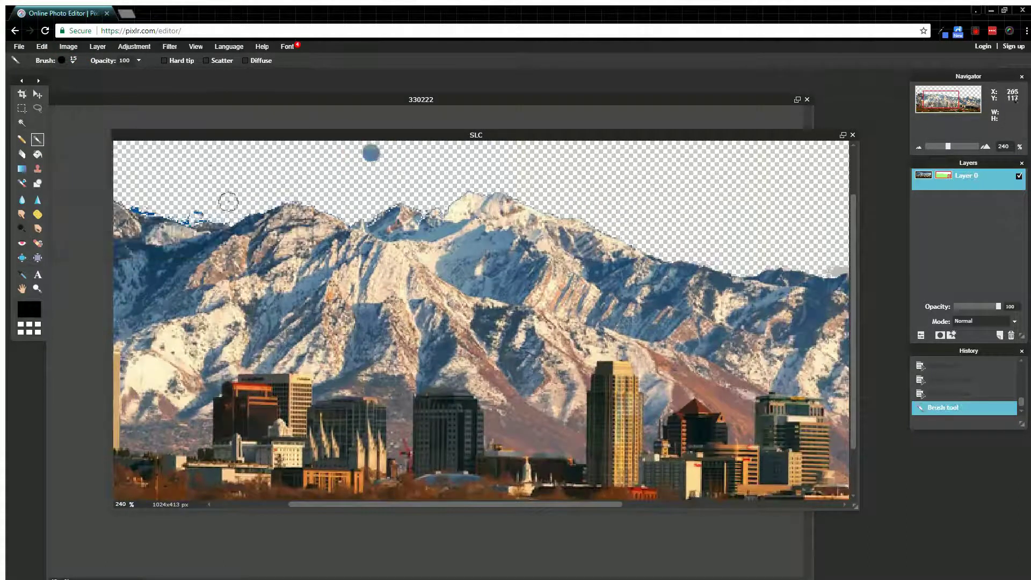
Erase a stray blue dot in the sky and set the eraser to 15 px
{"action": "key", "text": "e"}
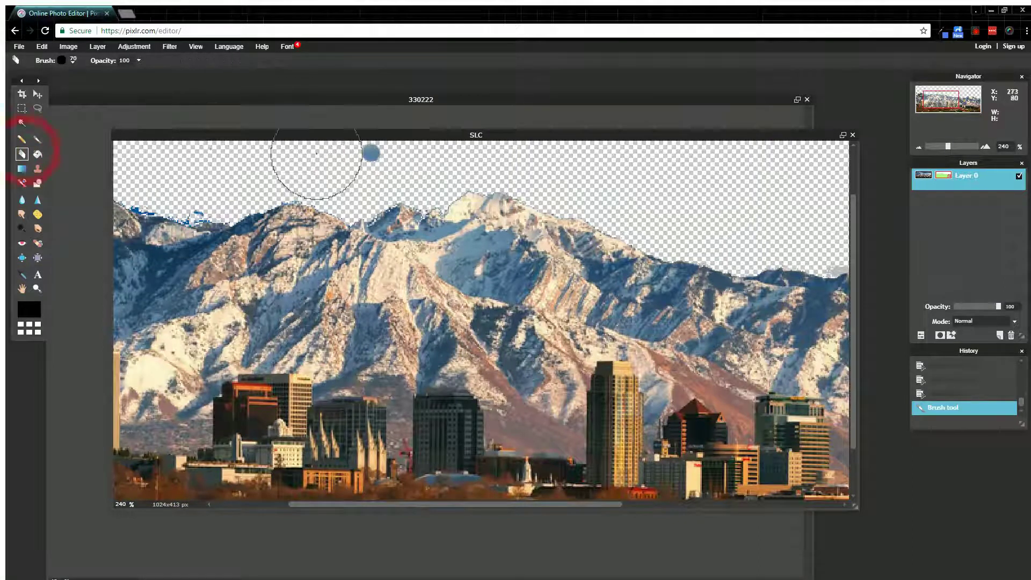
{"action": "left_click", "coordinate": [356, 161]}
{"action": "left_click", "coordinate": [37, 139]}
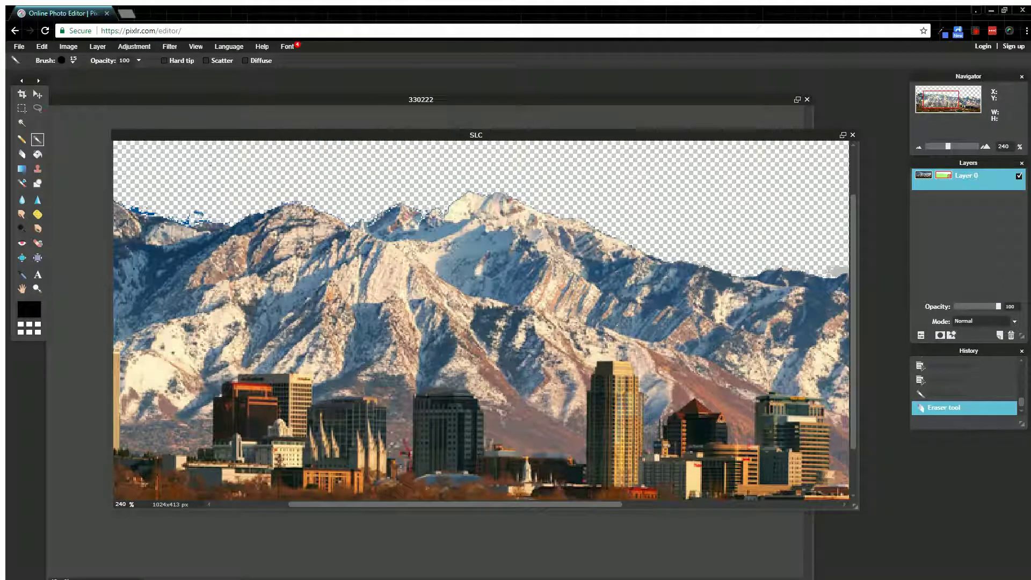
{"action": "left_click", "coordinate": [21, 154]}
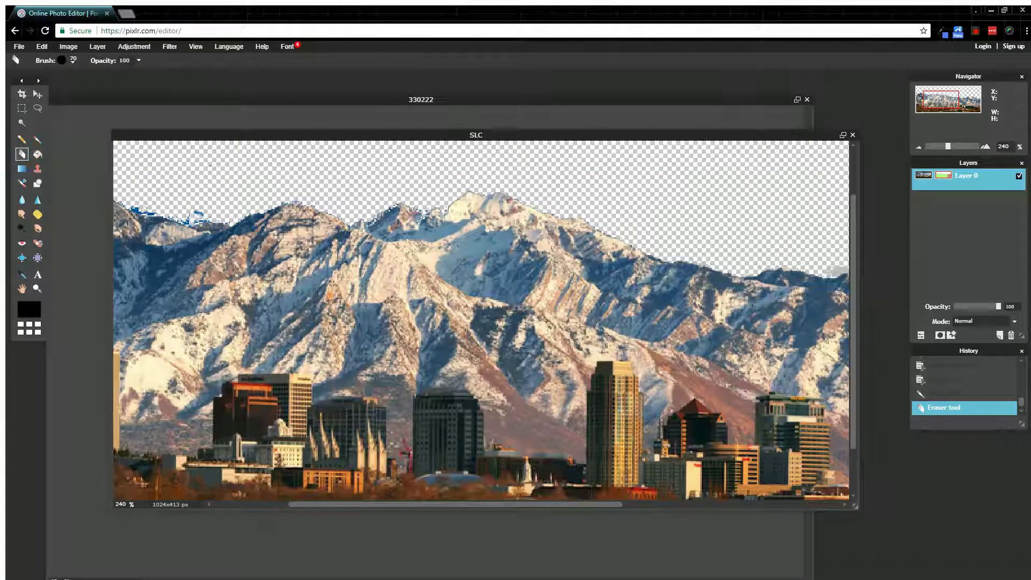
{"action": "scroll", "coordinate": [317, 241], "scroll_direction": "left", "scroll_amount": 3}
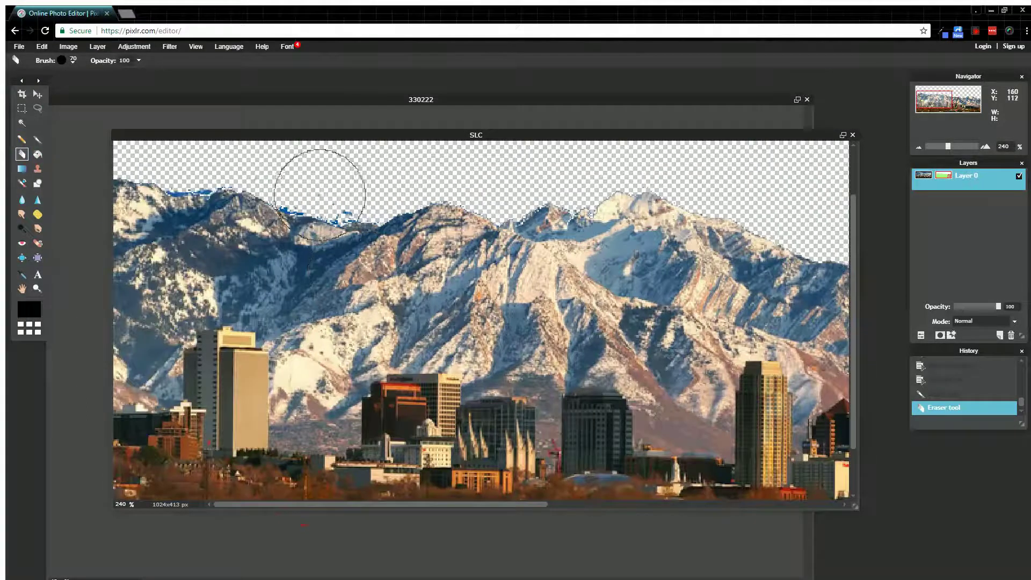
{"action": "left_click", "coordinate": [72, 60]}
{"action": "left_click", "coordinate": [119, 85]}
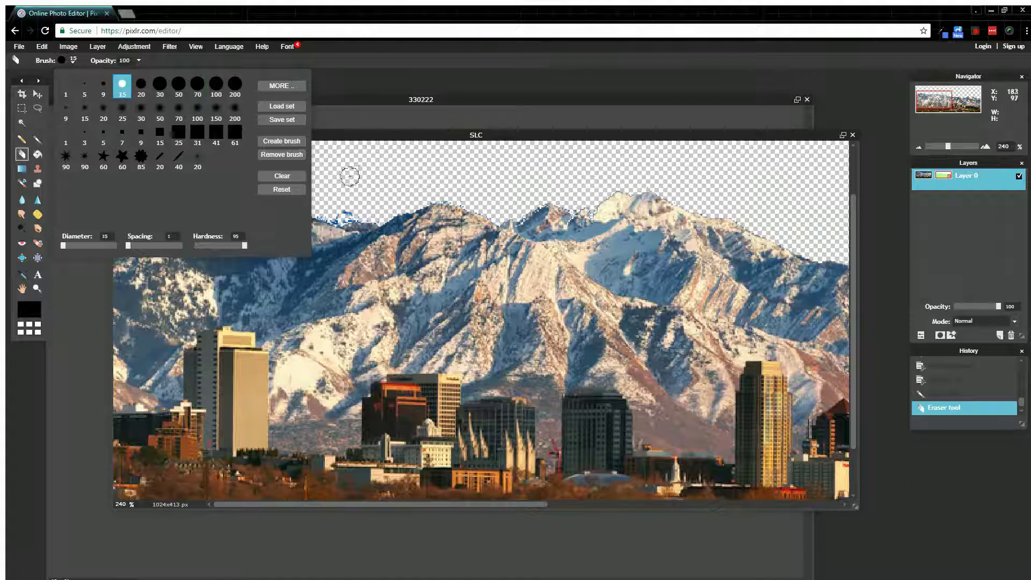
Erase stray blue pixels at seven spots along the mountain ridge
{"action": "left_click", "coordinate": [351, 180]}
{"action": "left_click", "coordinate": [342, 210]}
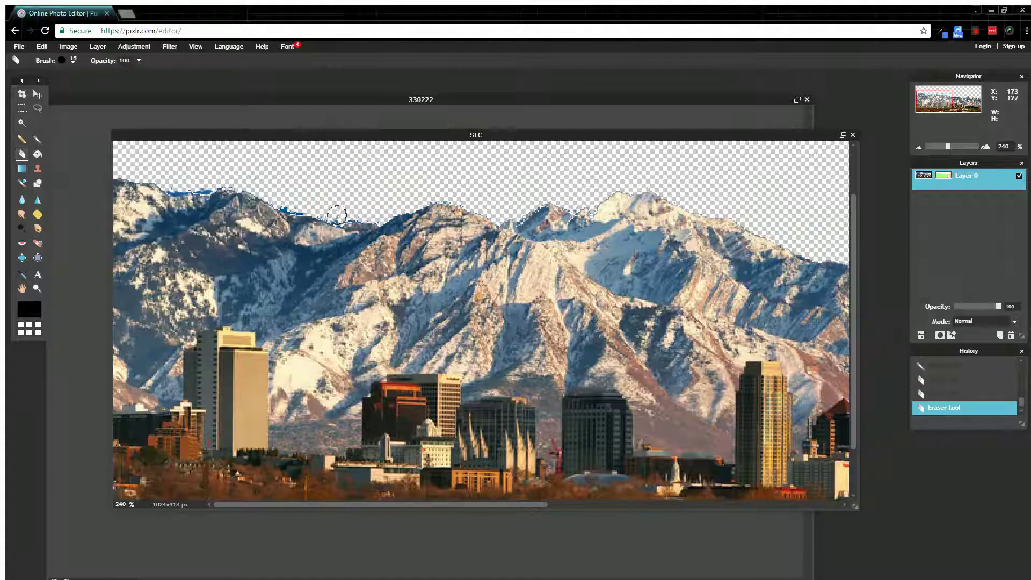
{"action": "left_click", "coordinate": [289, 206]}
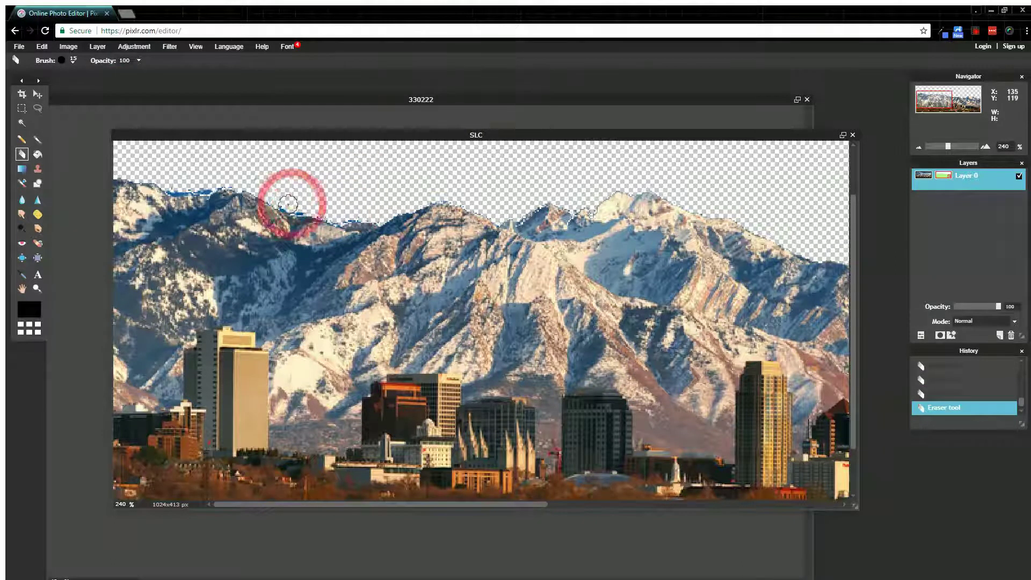
{"action": "left_click", "coordinate": [199, 188]}
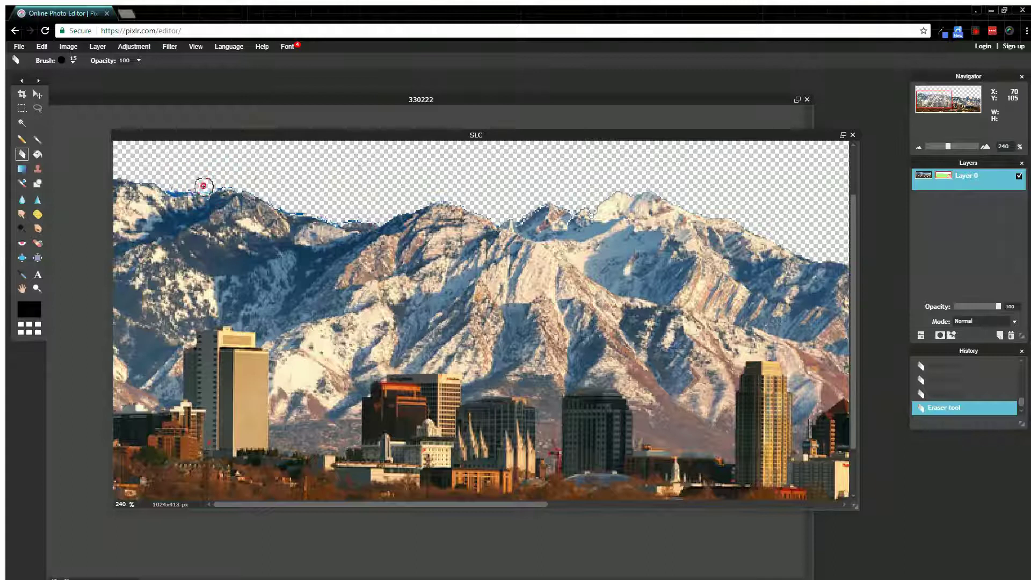
{"action": "left_click", "coordinate": [176, 187]}
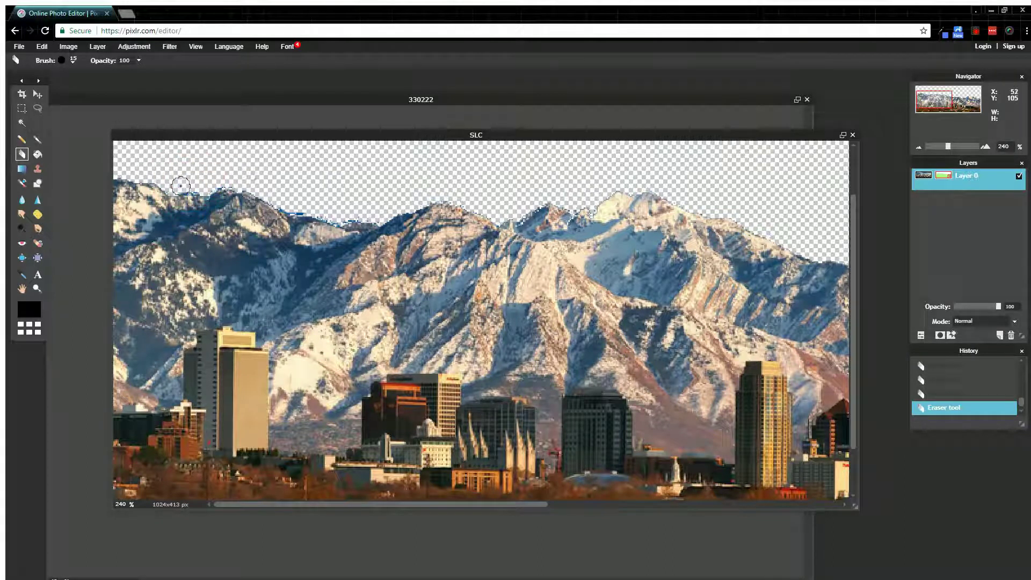
{"action": "left_click", "coordinate": [296, 203]}
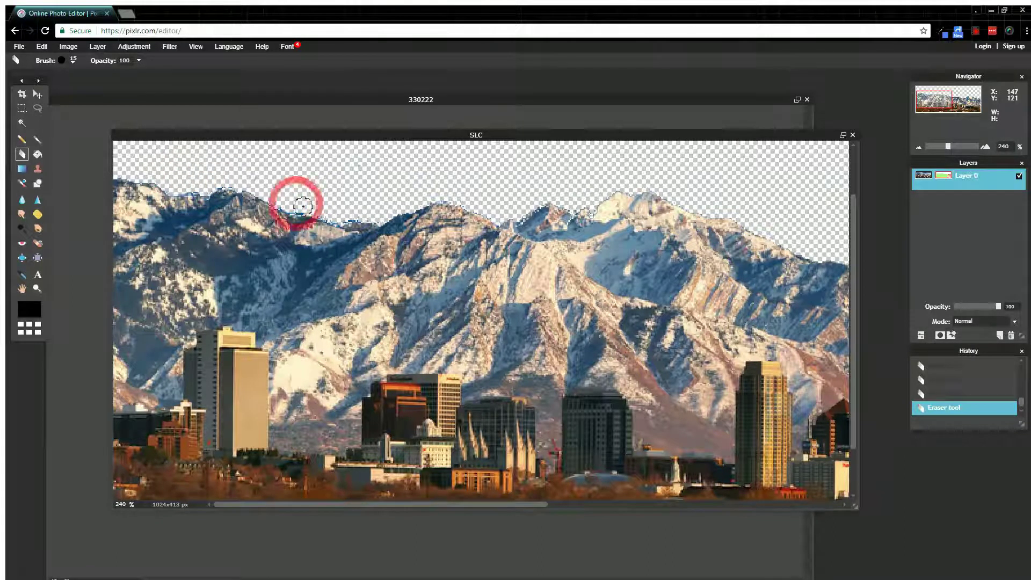
{"action": "left_click", "coordinate": [340, 216]}
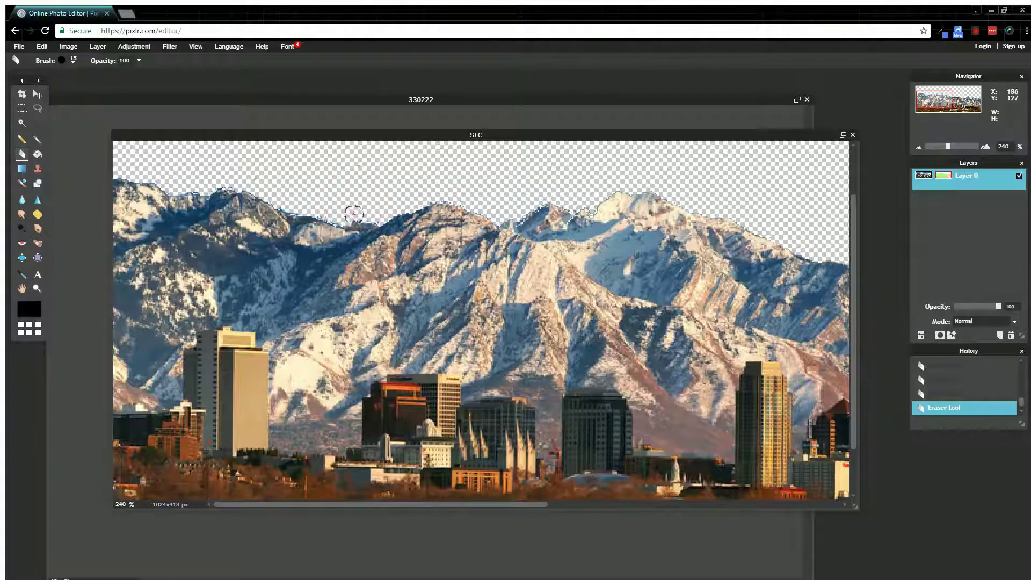
{"action": "scroll", "coordinate": [584, 277], "scroll_direction": "down", "scroll_amount": 3}
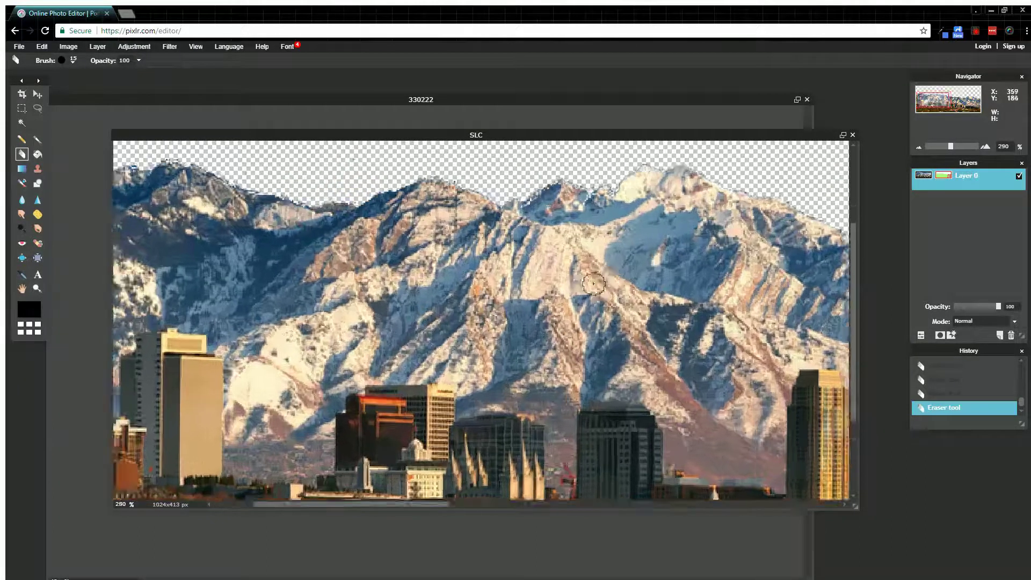
{"action": "scroll", "coordinate": [584, 276], "scroll_direction": "down", "scroll_amount": 5}
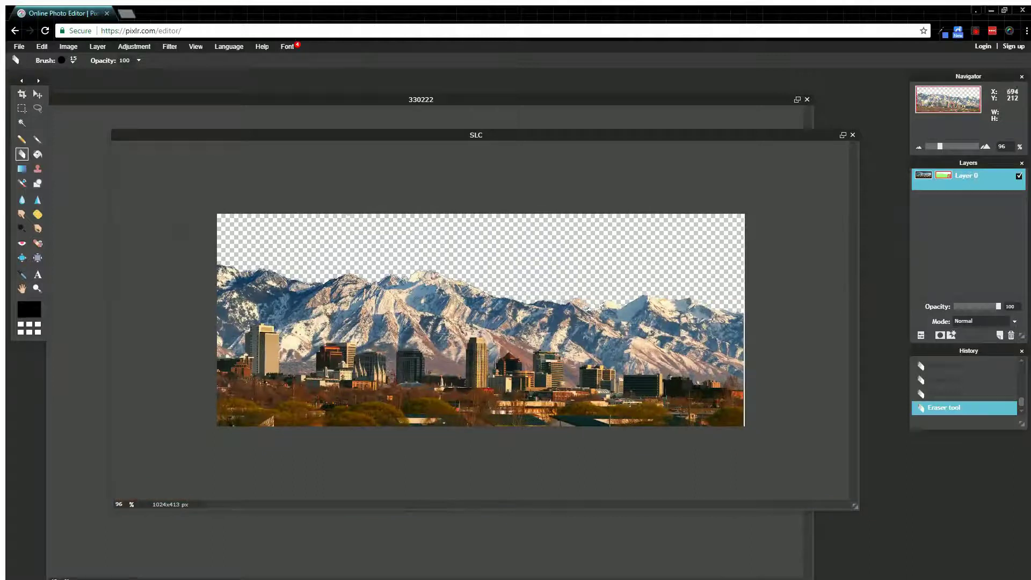
{"action": "scroll", "coordinate": [582, 317], "scroll_direction": "up", "scroll_amount": 5}
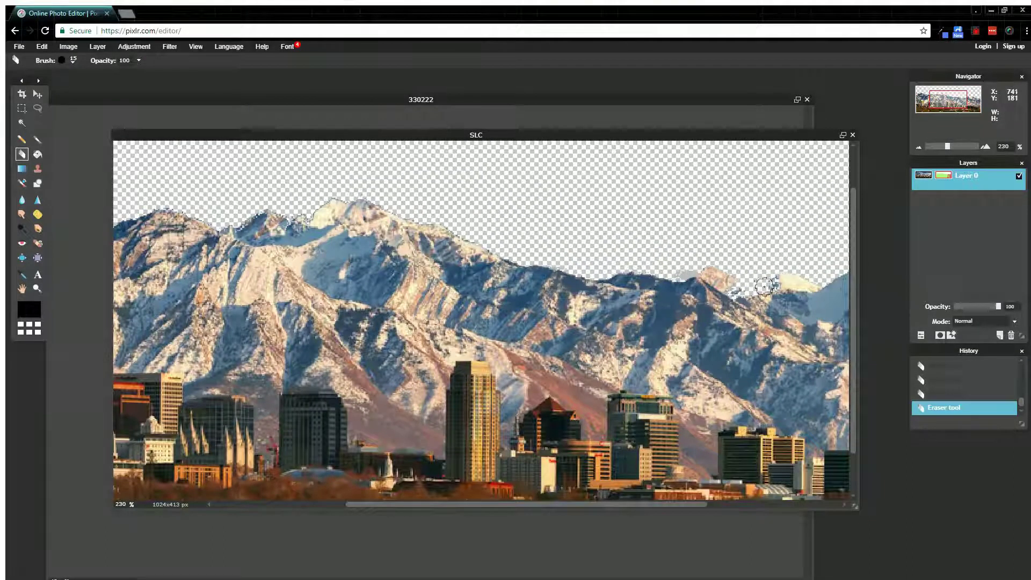
Try a brush stroke along the ridge, undo it, and bring the sunset document forward
{"action": "left_click", "coordinate": [37, 139]}
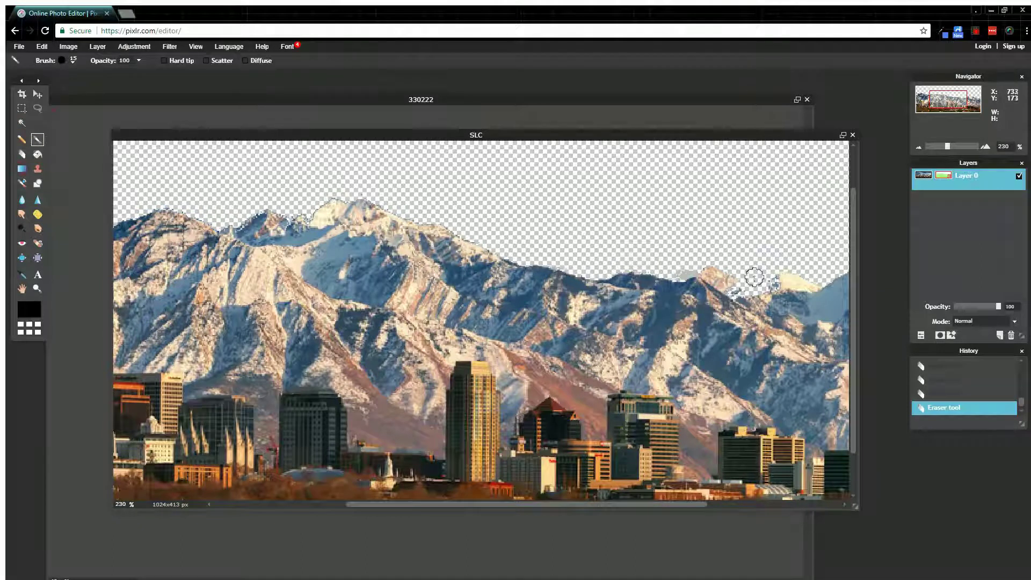
{"action": "left_click_drag", "start_coordinate": [780, 283], "coordinate": [738, 294]}
{"action": "key", "text": "ctrl+z"}
{"action": "scroll", "coordinate": [446, 306], "scroll_direction": "up", "scroll_amount": 1}
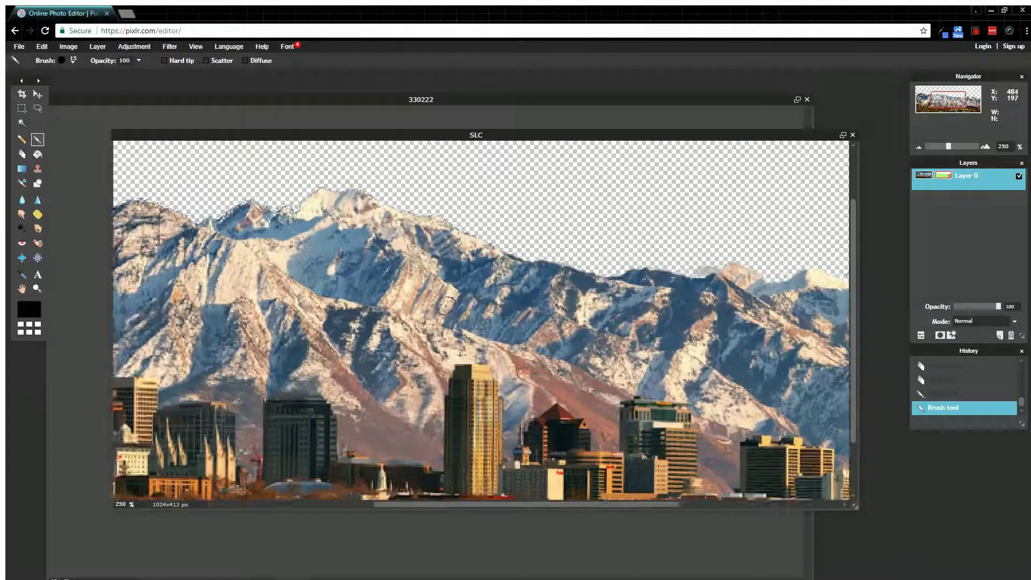
{"action": "scroll", "coordinate": [446, 304], "scroll_direction": "down", "scroll_amount": 2}
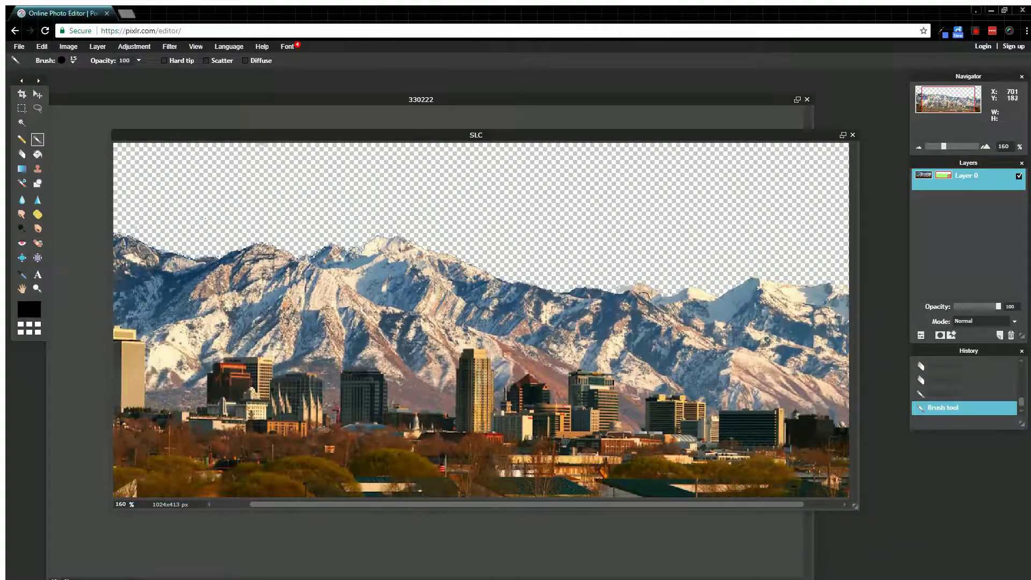
{"action": "scroll", "coordinate": [436, 305], "scroll_direction": "down", "scroll_amount": 2}
{"action": "scroll", "coordinate": [456, 294], "scroll_direction": "up", "scroll_amount": 1}
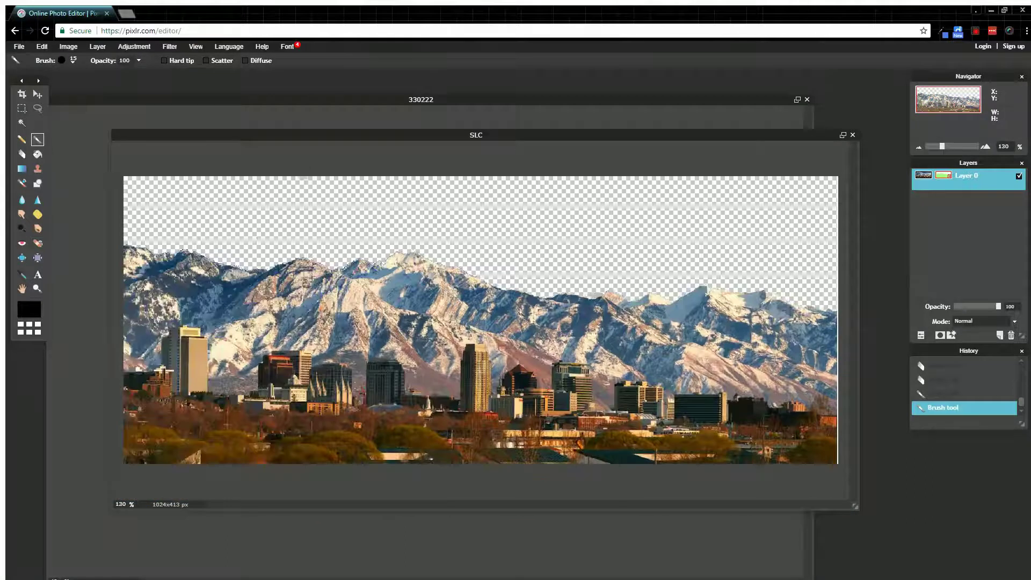
{"action": "left_click", "coordinate": [463, 95]}
Copy the whole sunset image, paste it into SLC as Layer 10, and move it beneath Layer 0
{"action": "key", "text": "ctrl+a"}
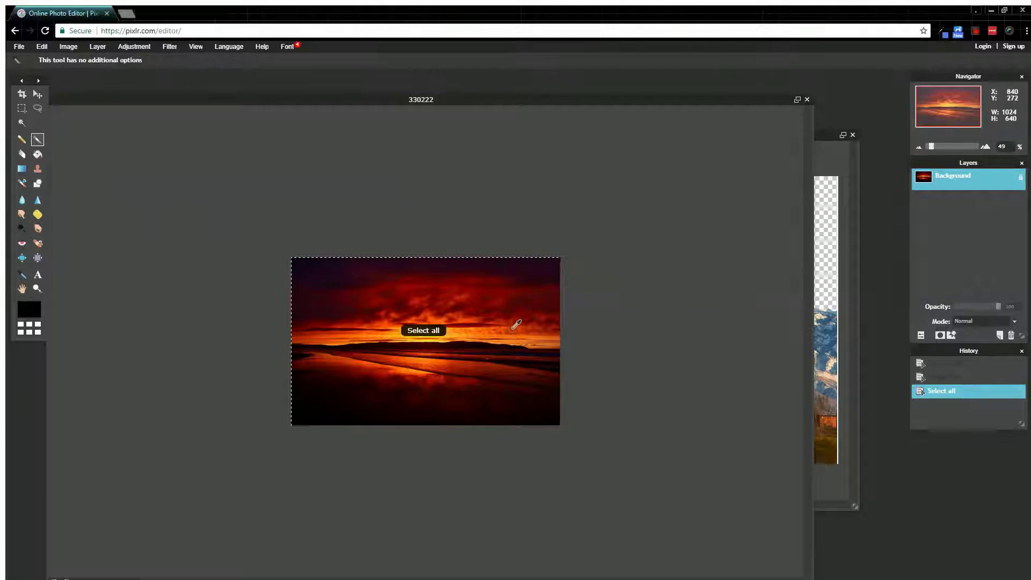
{"action": "key", "text": "ctrl+c"}
{"action": "left_click", "coordinate": [826, 131]}
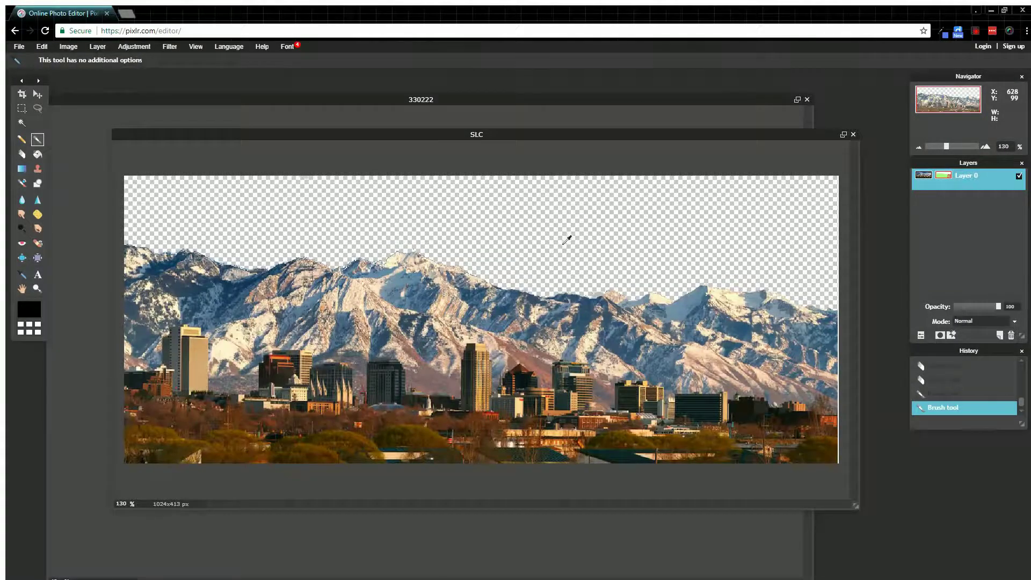
{"action": "key", "text": "ctrl+v"}
{"action": "left_click_drag", "start_coordinate": [948, 178], "coordinate": [939, 214]}
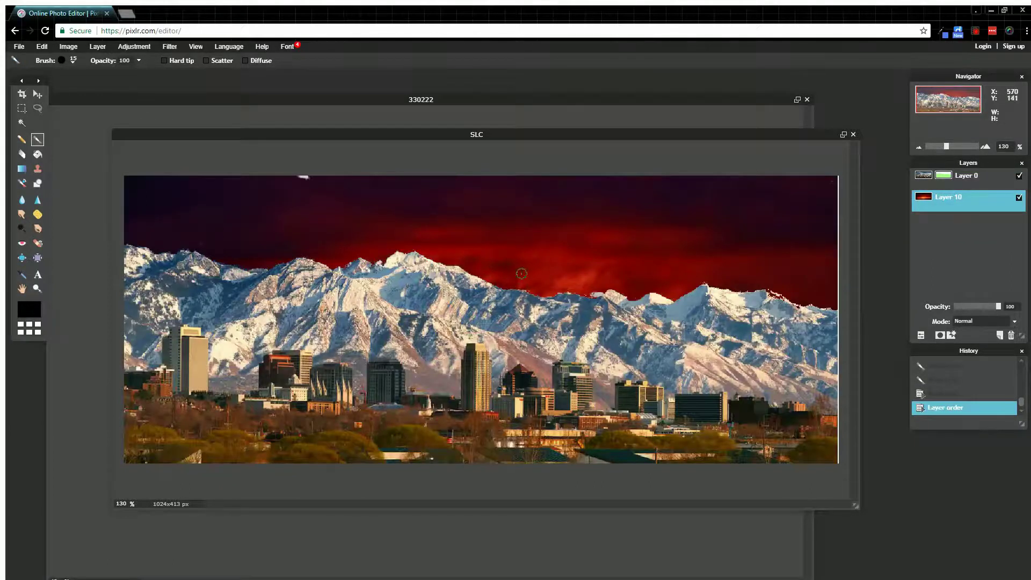
Zoom in on the ridge, paint along its edge, and undo the last four strokes
{"action": "scroll", "coordinate": [529, 256], "scroll_direction": "up", "scroll_amount": 3}
{"action": "scroll", "coordinate": [523, 261], "scroll_direction": "down", "scroll_amount": 2}
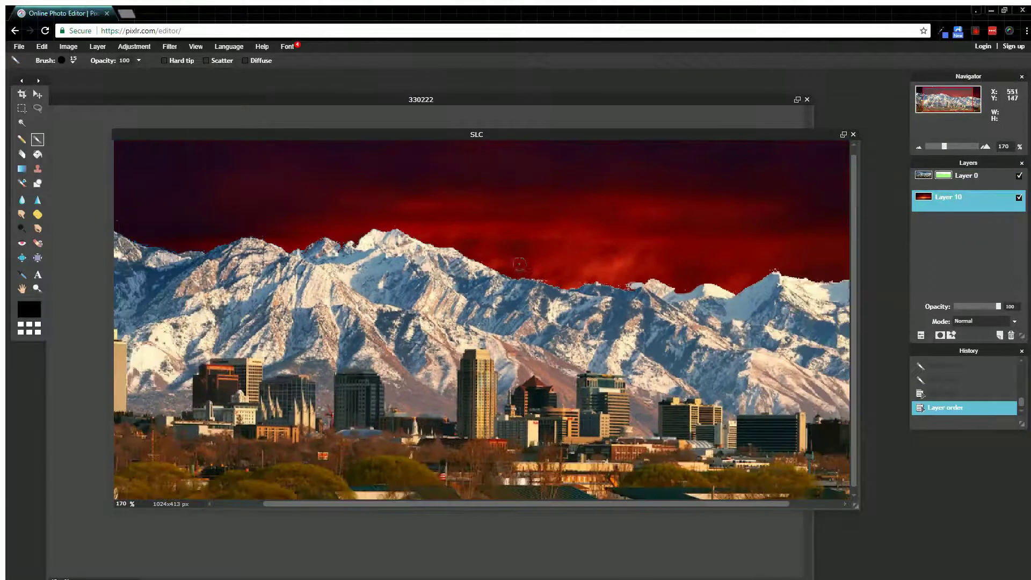
{"action": "scroll", "coordinate": [520, 264], "scroll_direction": "up", "scroll_amount": 5}
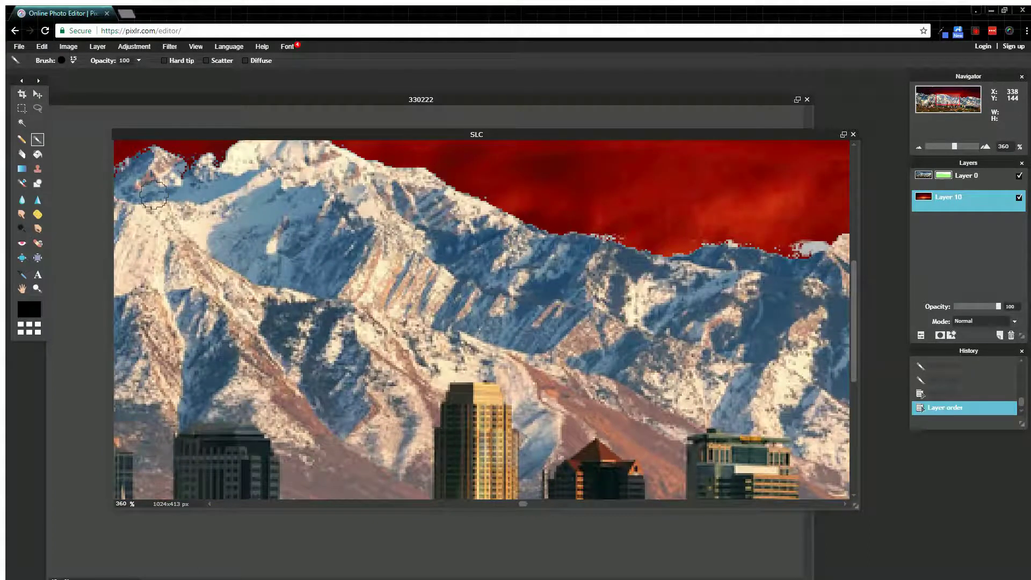
{"action": "left_click_drag", "start_coordinate": [608, 242], "coordinate": [611, 240]}
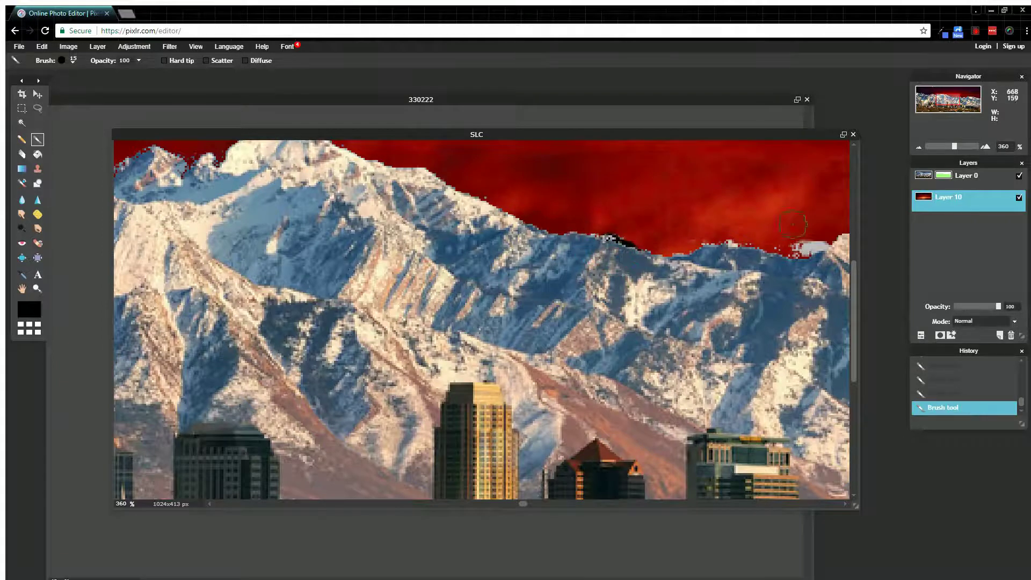
{"action": "key", "text": "alt"}
{"action": "key", "text": "ctrl+z"}
{"action": "key", "text": "ctrl+z"}
{"action": "key", "text": "ctrl+z"}
{"action": "key", "text": "ctrl+z"}
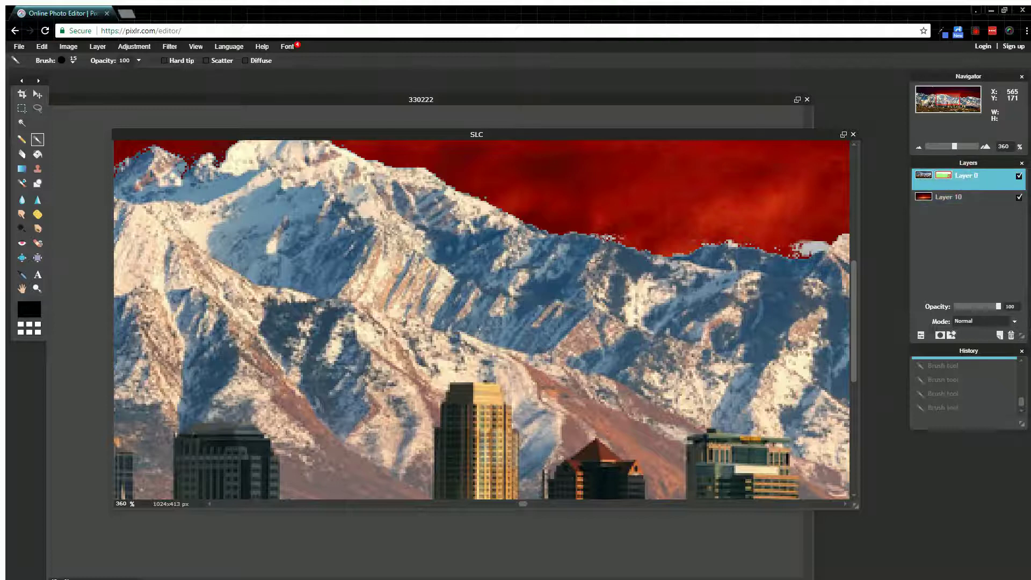
Dab paint along the ridge, then erase the excess light-blue patch above it and zoom out
{"action": "left_click", "coordinate": [607, 248]}
{"action": "left_click", "coordinate": [628, 263]}
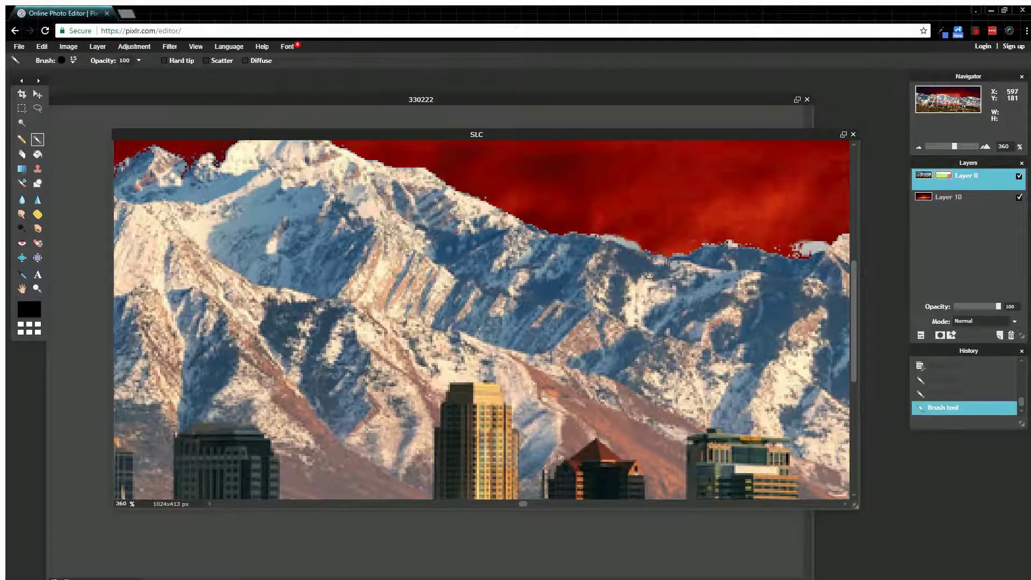
{"action": "left_click", "coordinate": [645, 260]}
{"action": "left_click_drag", "start_coordinate": [608, 231], "coordinate": [709, 239]}
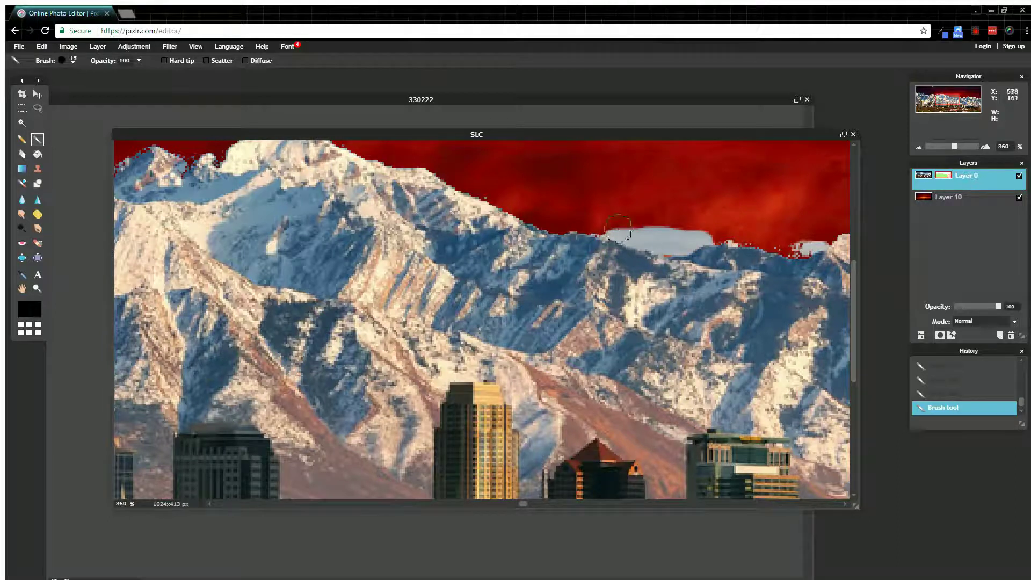
{"action": "key", "text": "e"}
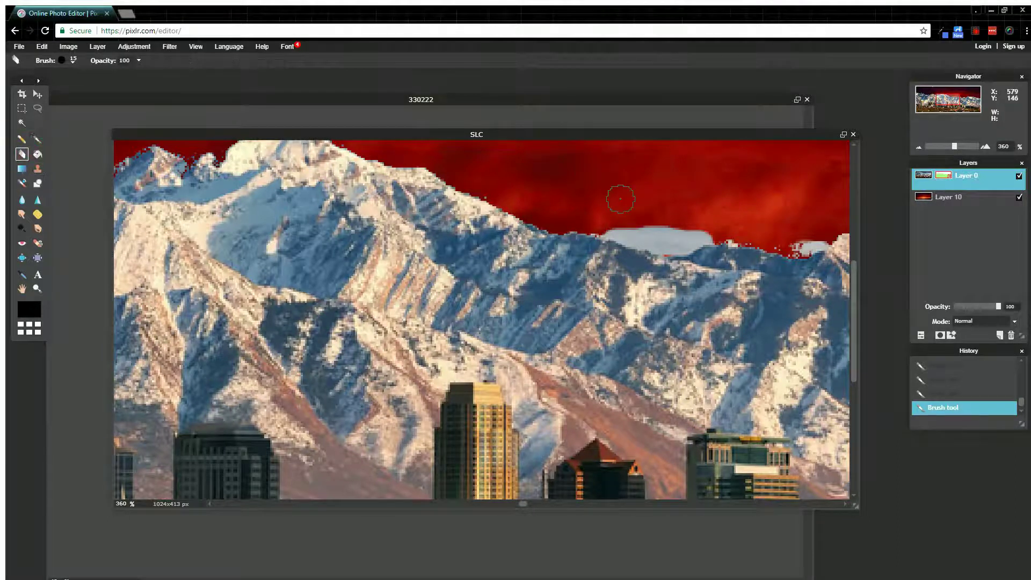
{"action": "mouse_move", "coordinate": [613, 236]}
{"action": "left_mouse_down"}
{"action": "mouse_move", "coordinate": [684, 240]}
{"action": "mouse_move", "coordinate": [704, 234]}
{"action": "left_mouse_up"}
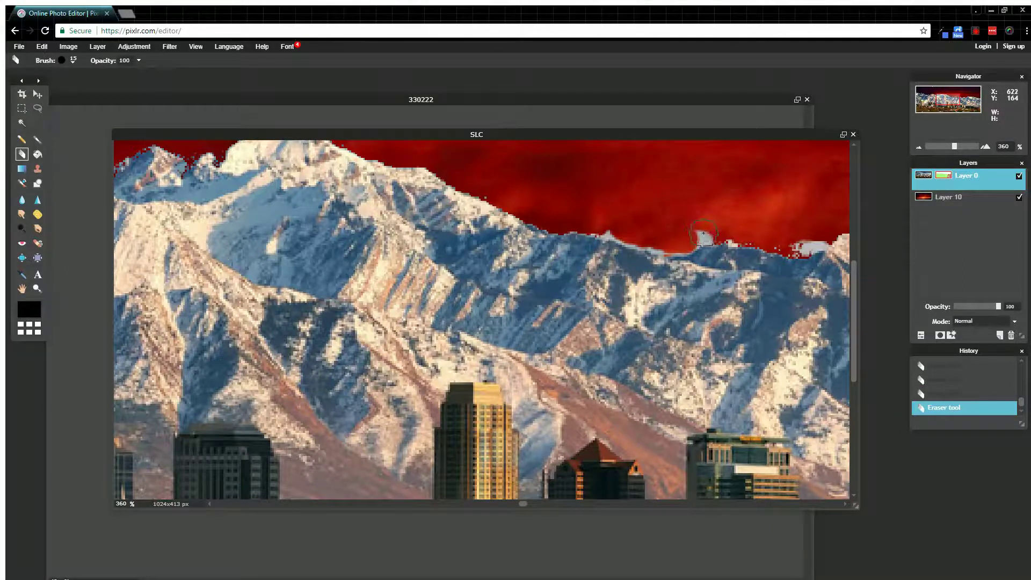
{"action": "scroll", "coordinate": [811, 193], "scroll_direction": "down", "scroll_amount": 4}
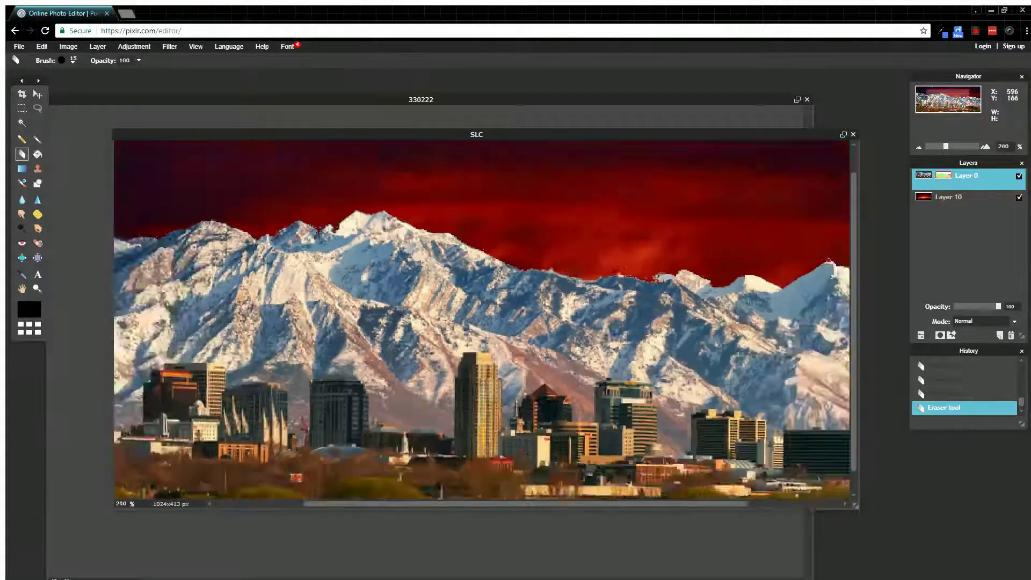
{"action": "scroll", "coordinate": [576, 269], "scroll_direction": "down", "scroll_amount": 4}
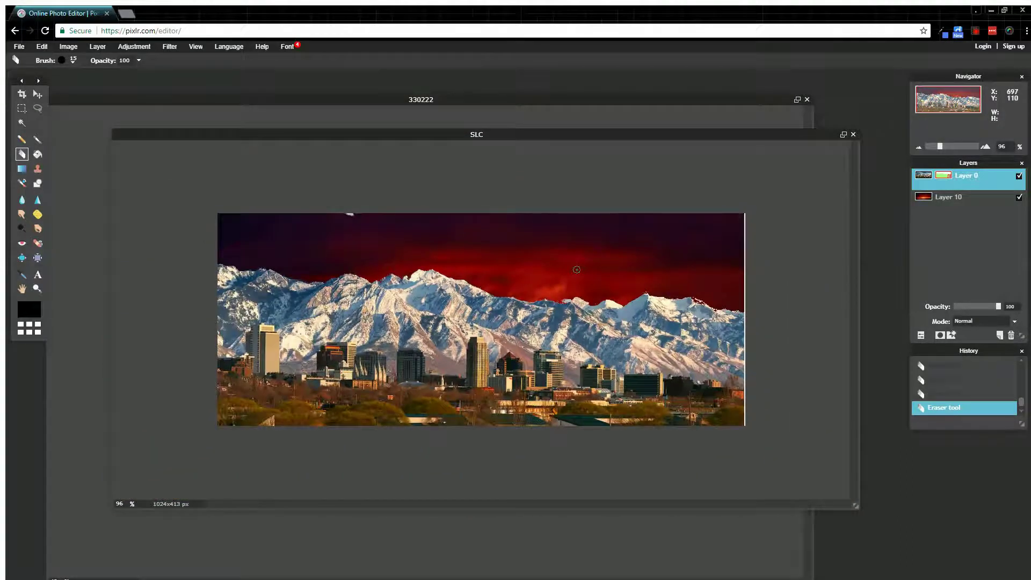